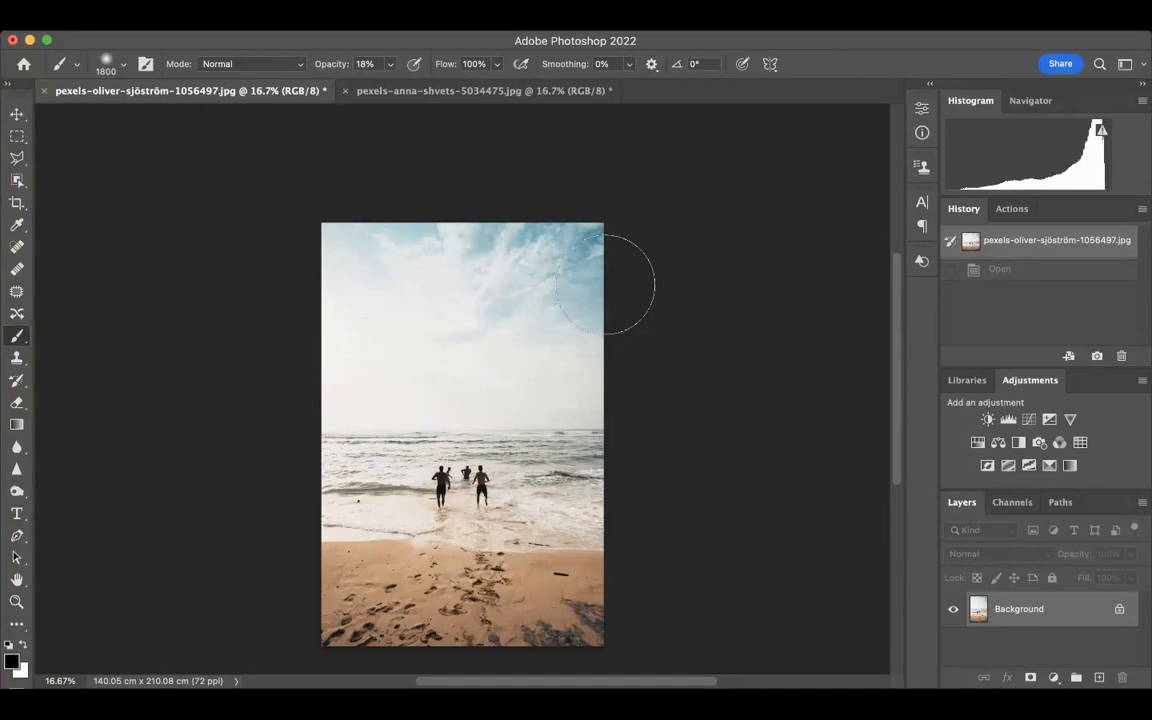
Step: Copy the beach photo into the portrait document as a new layer, aligned with the canvas's lower-left corner
left_click(17, 114)
left_click(447, 91)
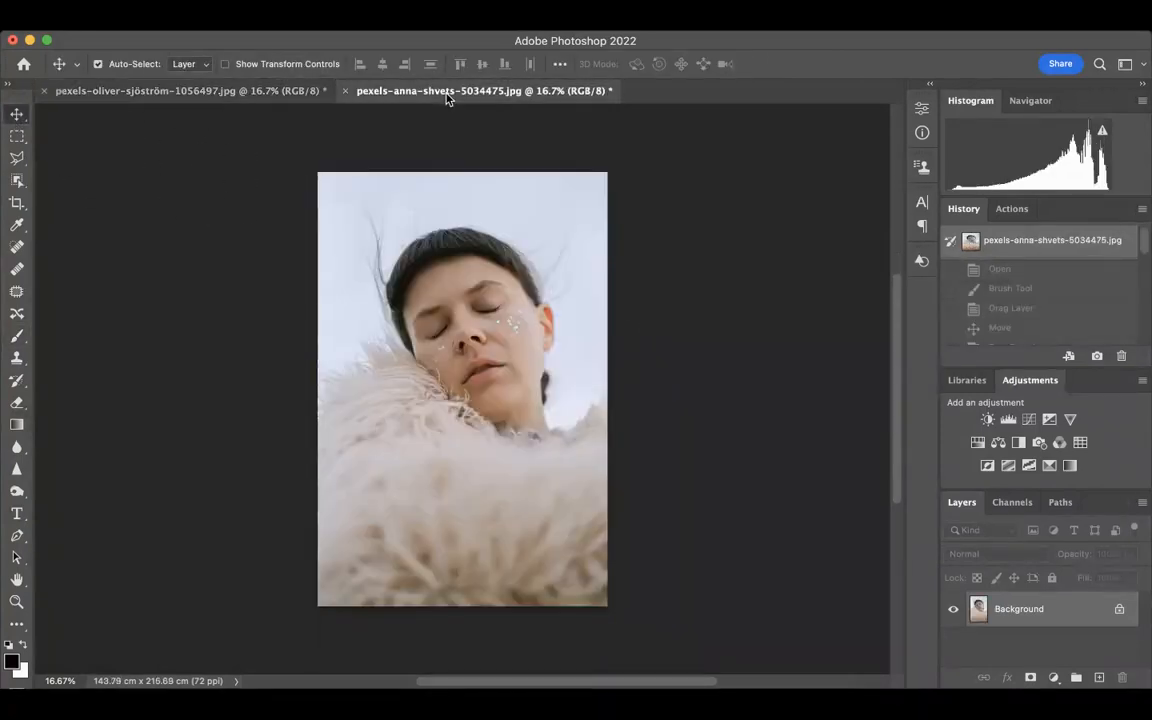
left_click(261, 92)
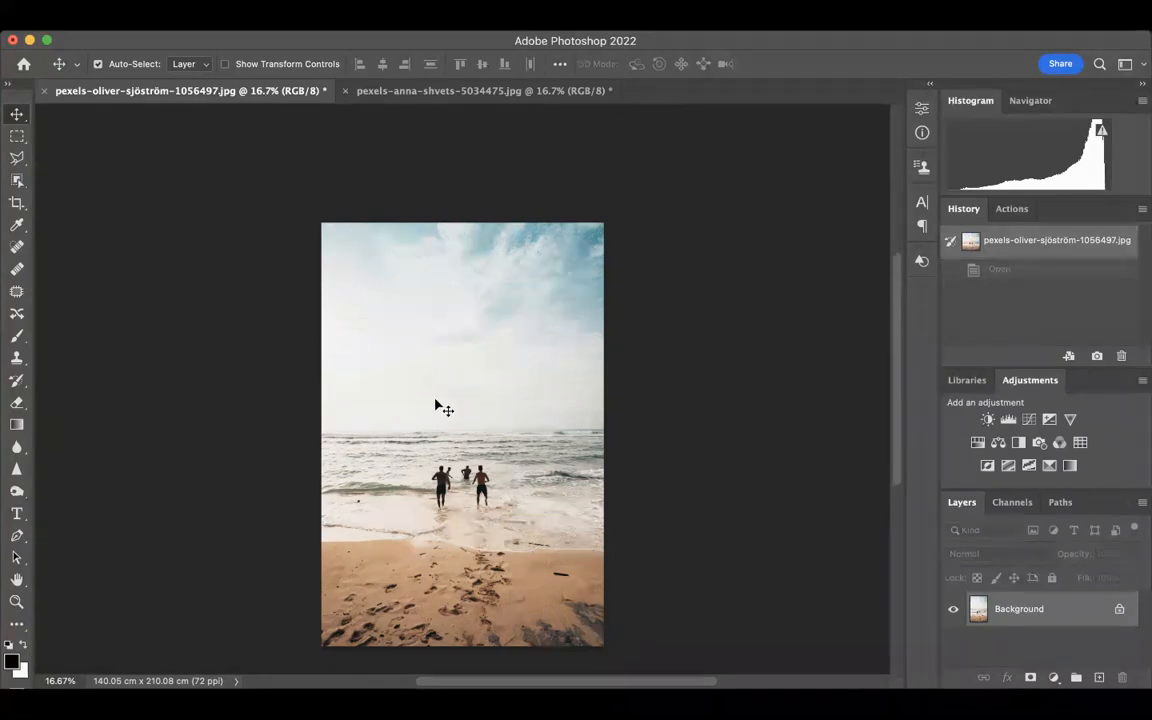
scroll(438, 112, "up", 1)
left_click(440, 91)
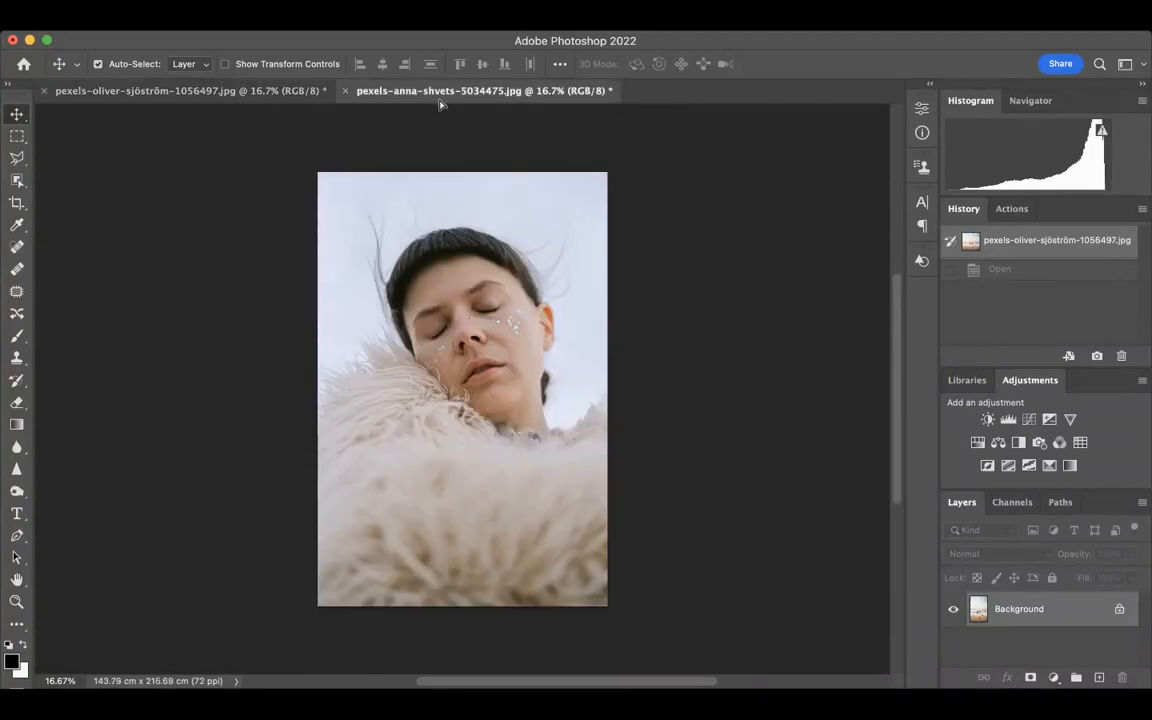
left_click_drag(417, 371, 458, 404)
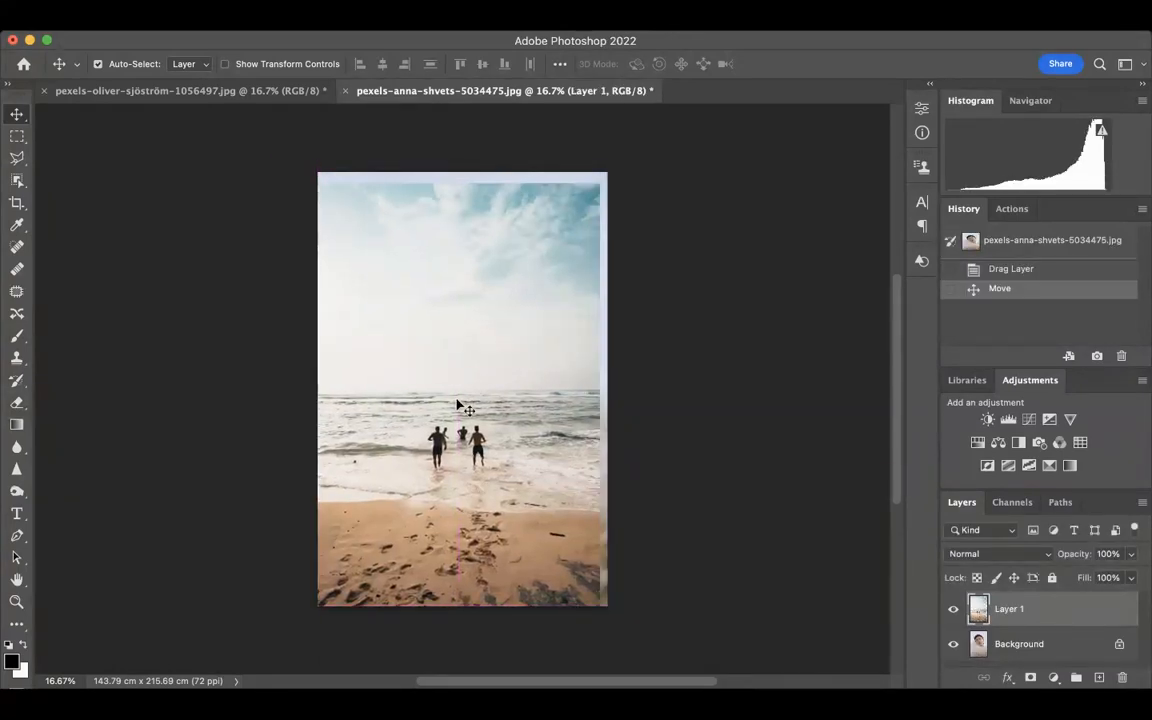
Step: Scale the beach layer proportionally to about 104% so that it covers the whole canvas
key("super+t")
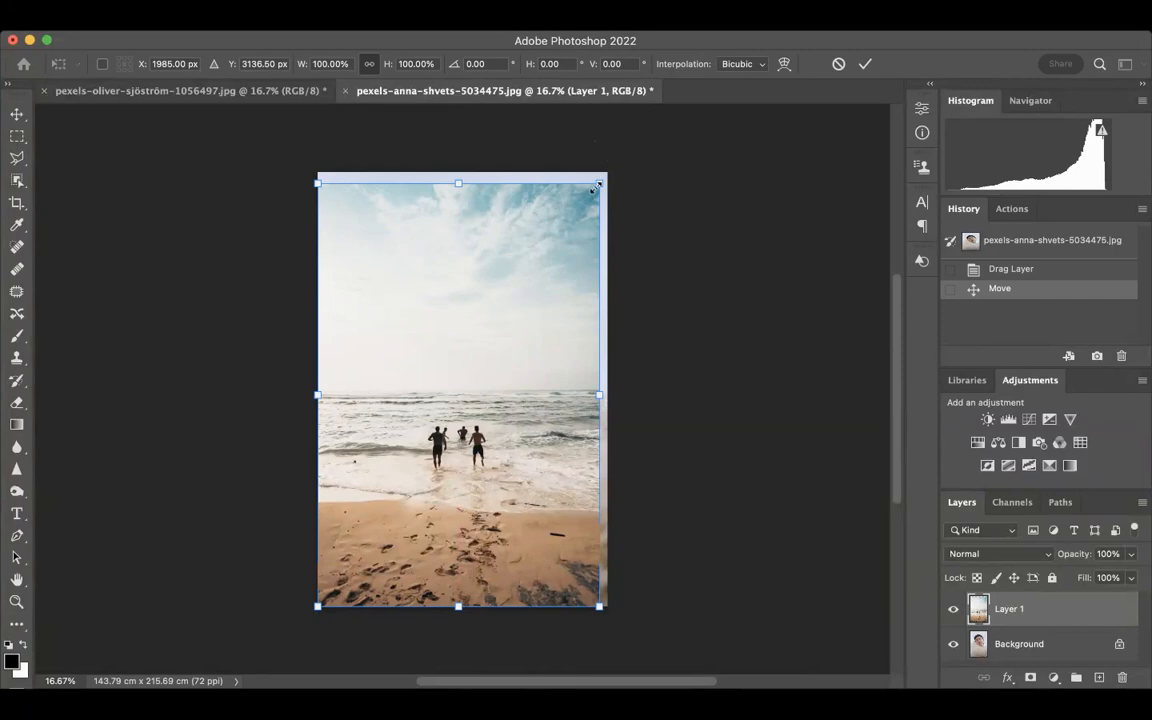
left_click_drag(597, 185, 611, 165)
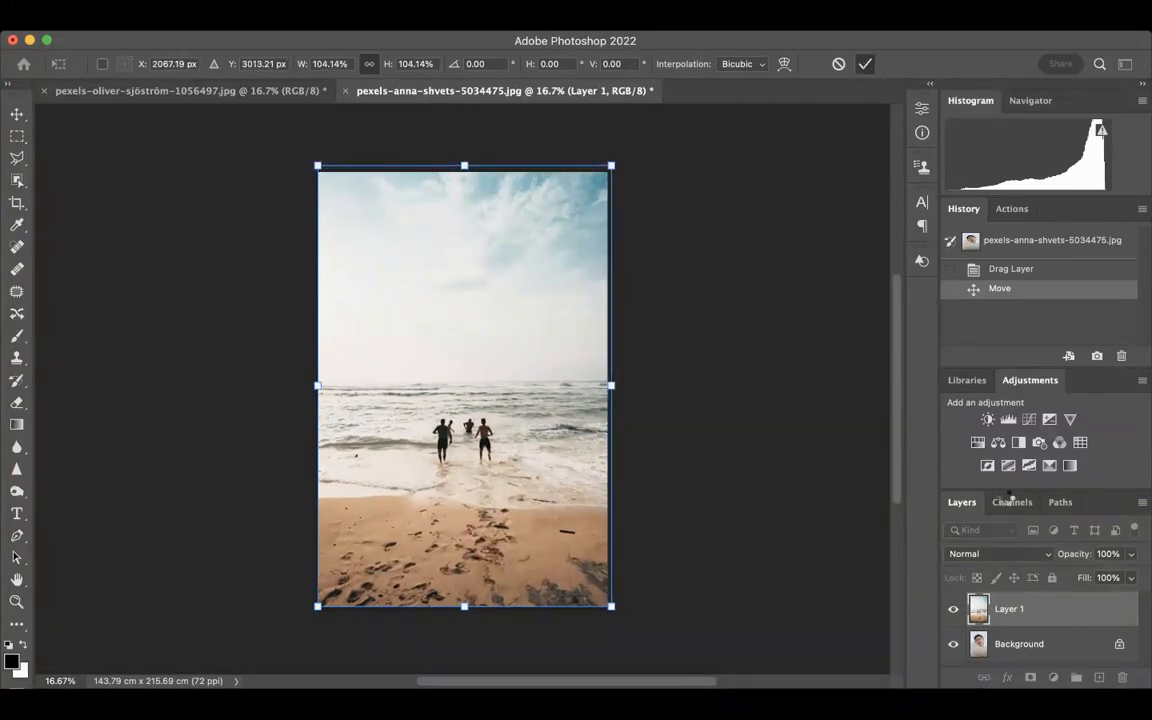
key("Return")
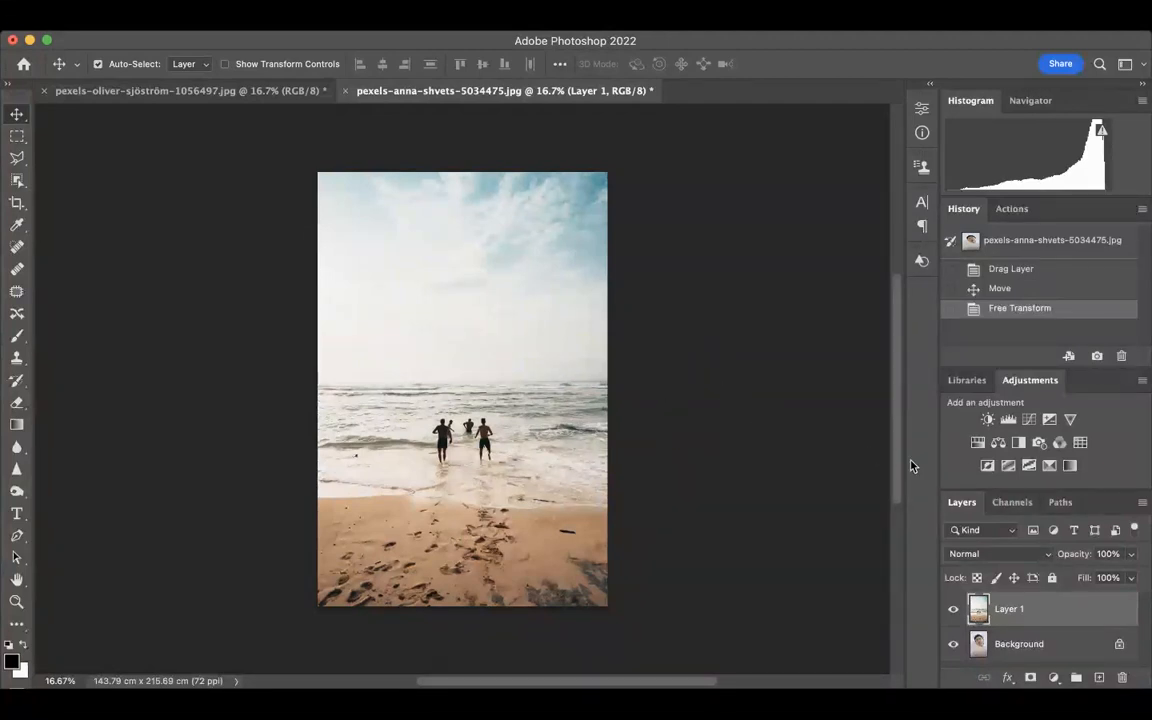
Step: Add a Black & White adjustment layer above the beach layer and clip it to that layer
left_click(1019, 443)
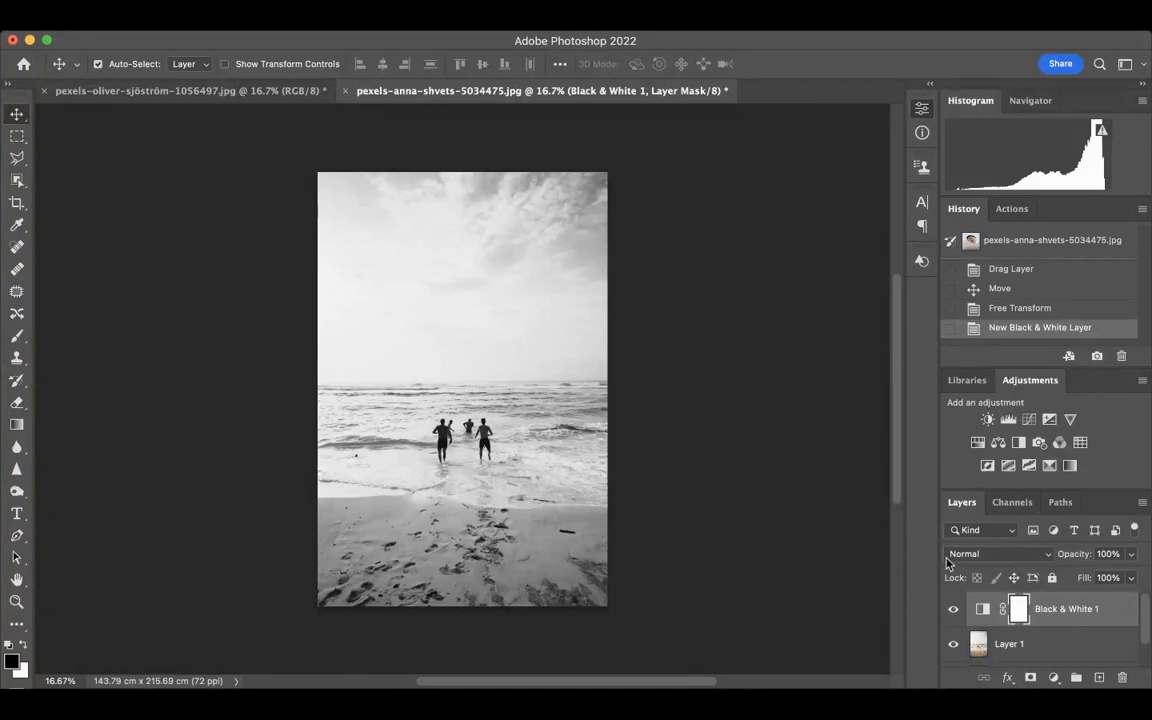
left_click_drag(1018, 609, 1017, 598)
scroll(1070, 630, "up", 2)
scroll(1070, 630, "down", 2)
scroll(1070, 630, "up", 2)
left_click(1043, 622, "alt")
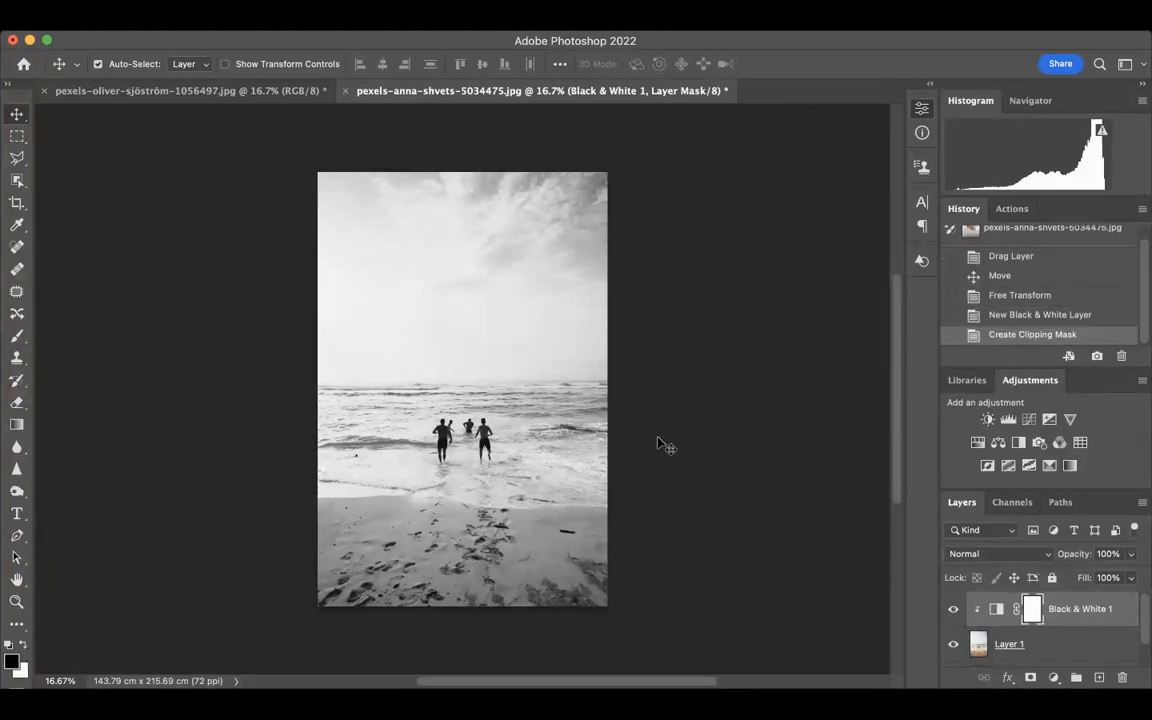
scroll(1100, 620, "down", 2)
scroll(1100, 620, "up", 2)
Step: Try the beach layer at about 55% opacity to preview the blend, and restore it to 100%
mouse_move(1133, 560)
left_mouse_down()
mouse_move(1119, 579)
mouse_move(1066, 578)
mouse_move(1125, 561)
mouse_move(1134, 571)
left_mouse_up()
left_click(1057, 649)
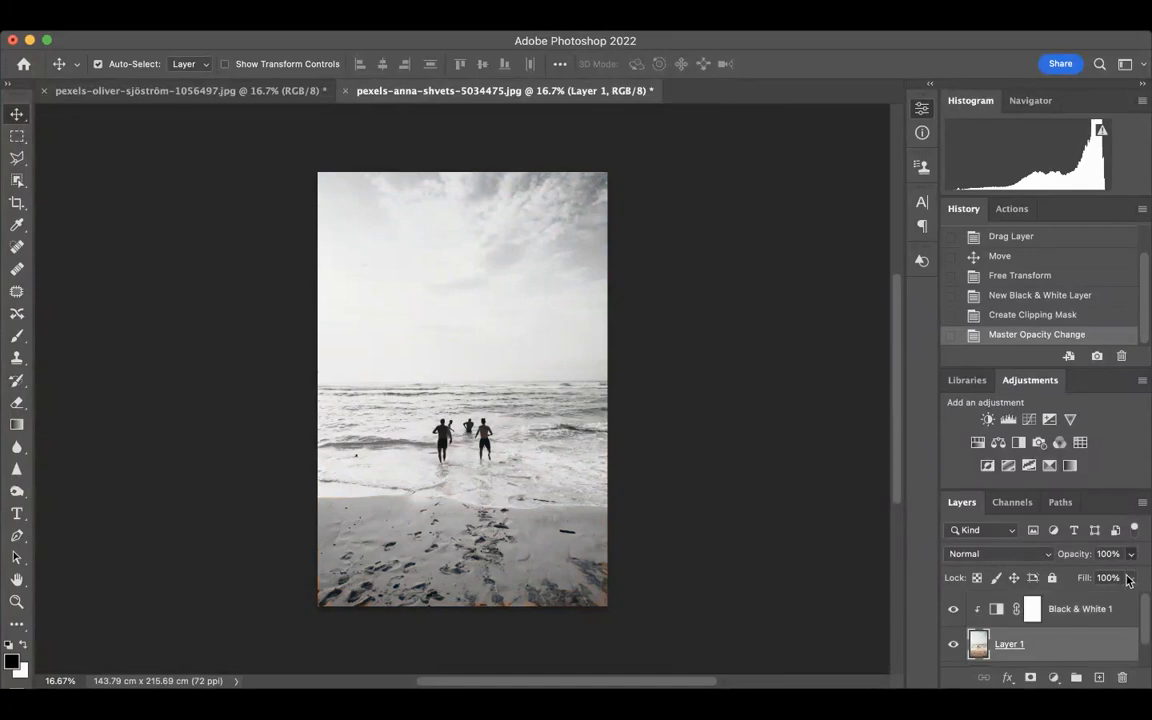
key("5")
key("8")
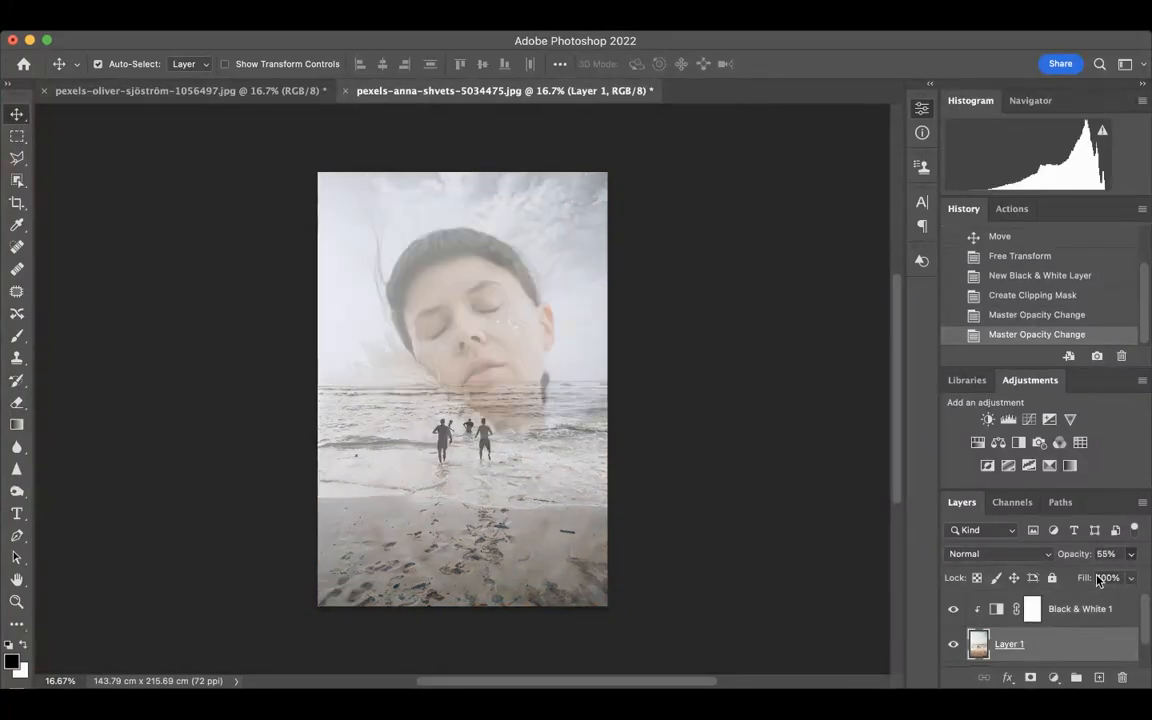
key("0")
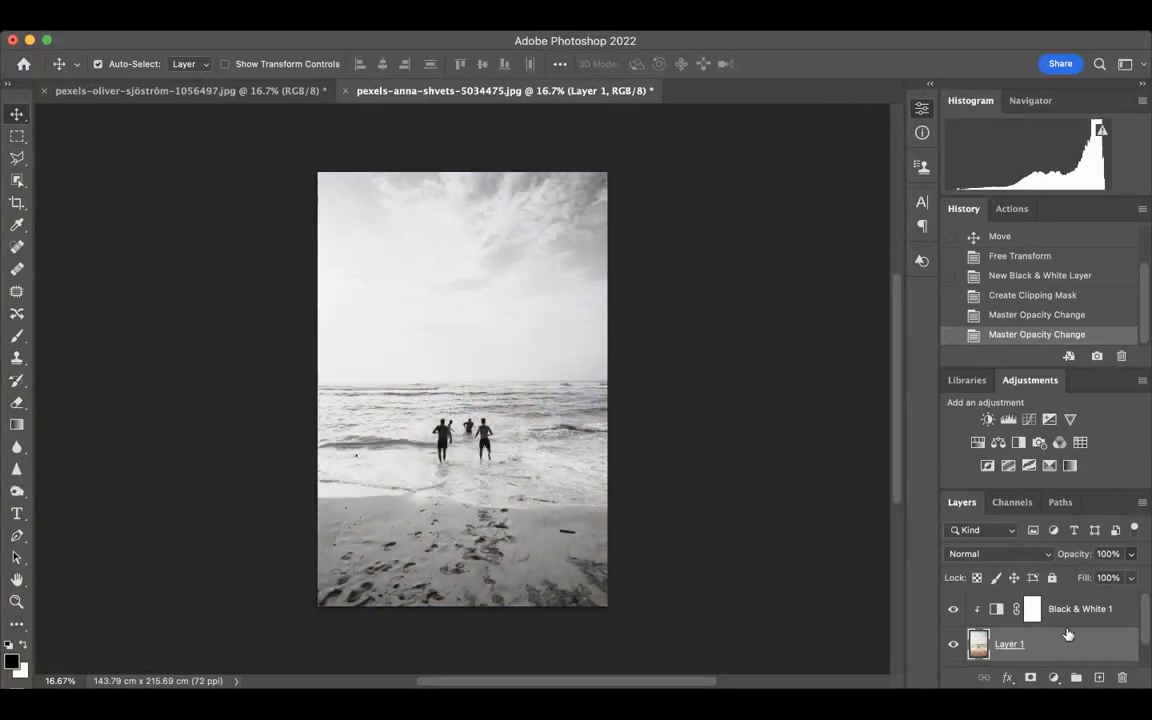
Step: Release the Black & White adjustment's clipping mask so that it affects both photos
scroll(1078, 625, "down", 1)
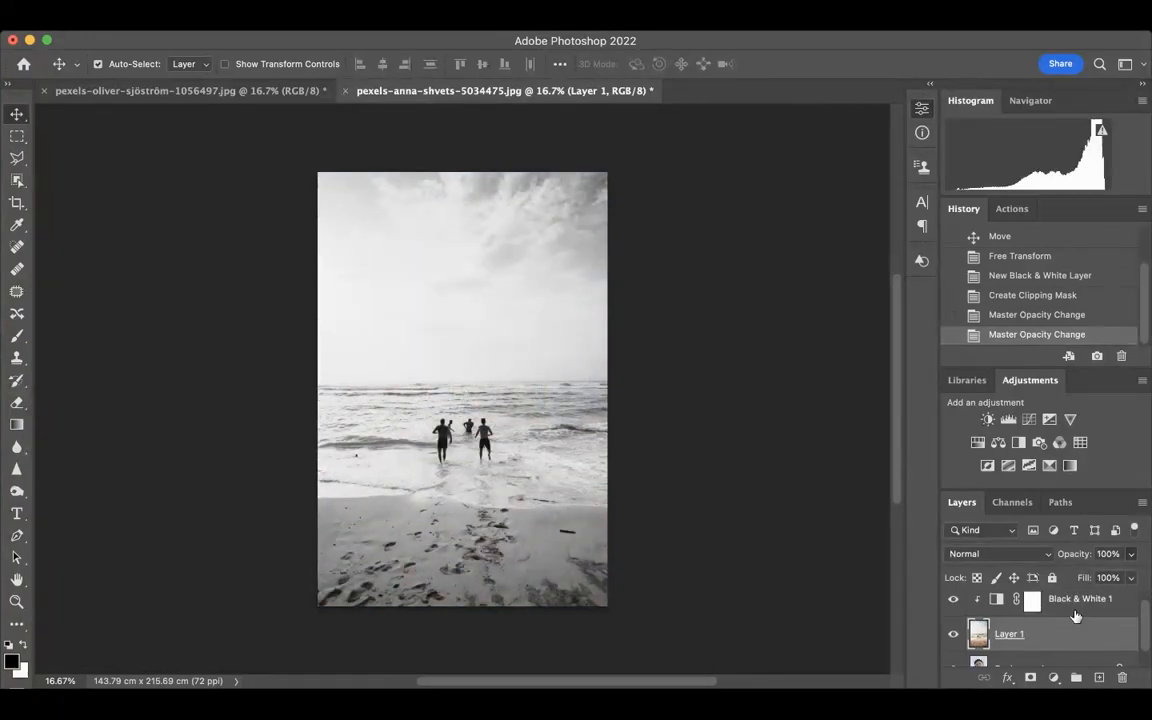
scroll(1076, 617, "up", 1)
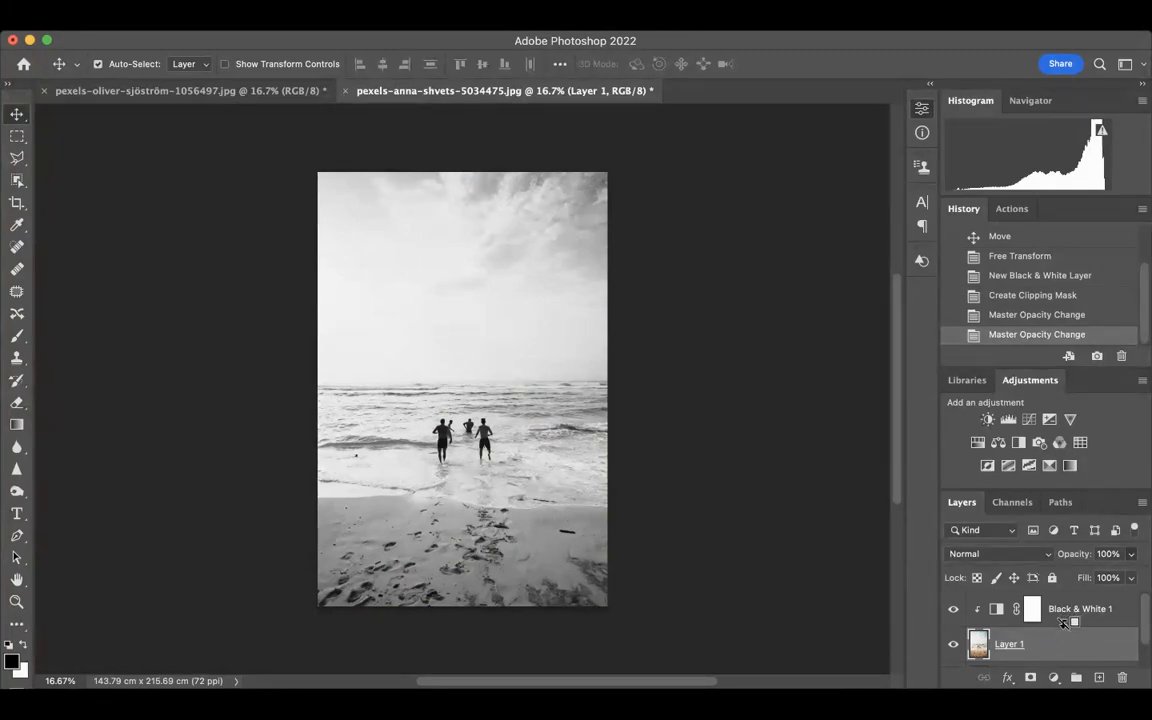
left_click(1063, 627, "alt")
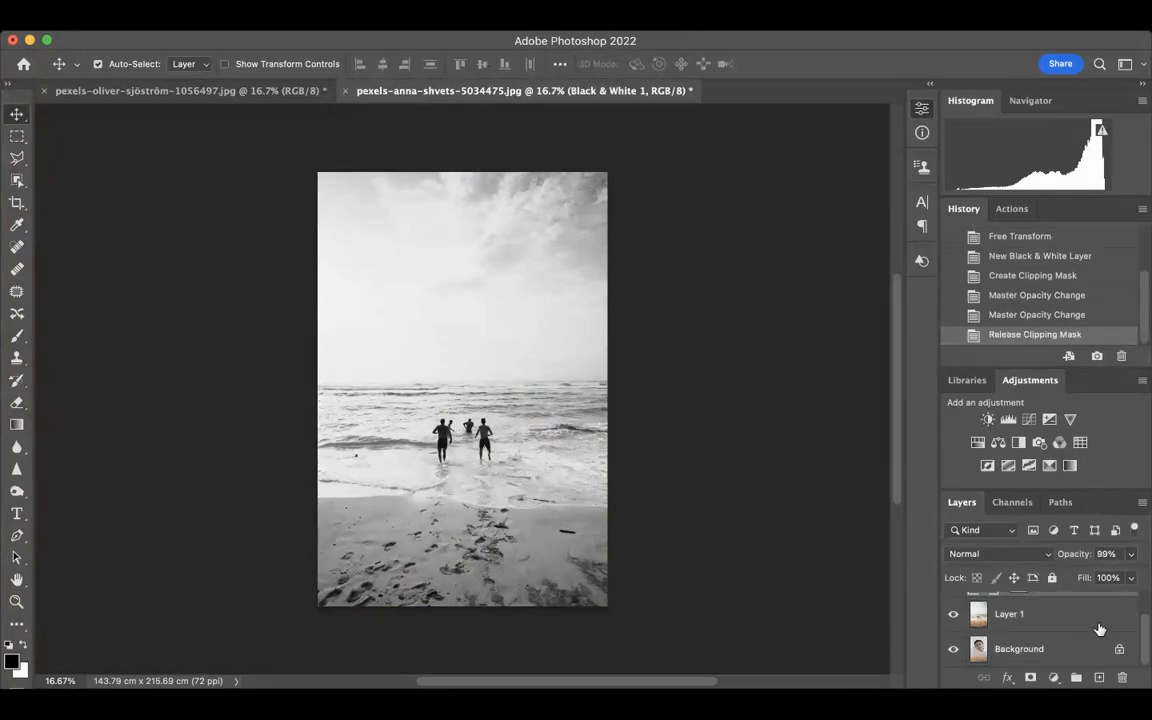
scroll(1099, 628, "up", 1)
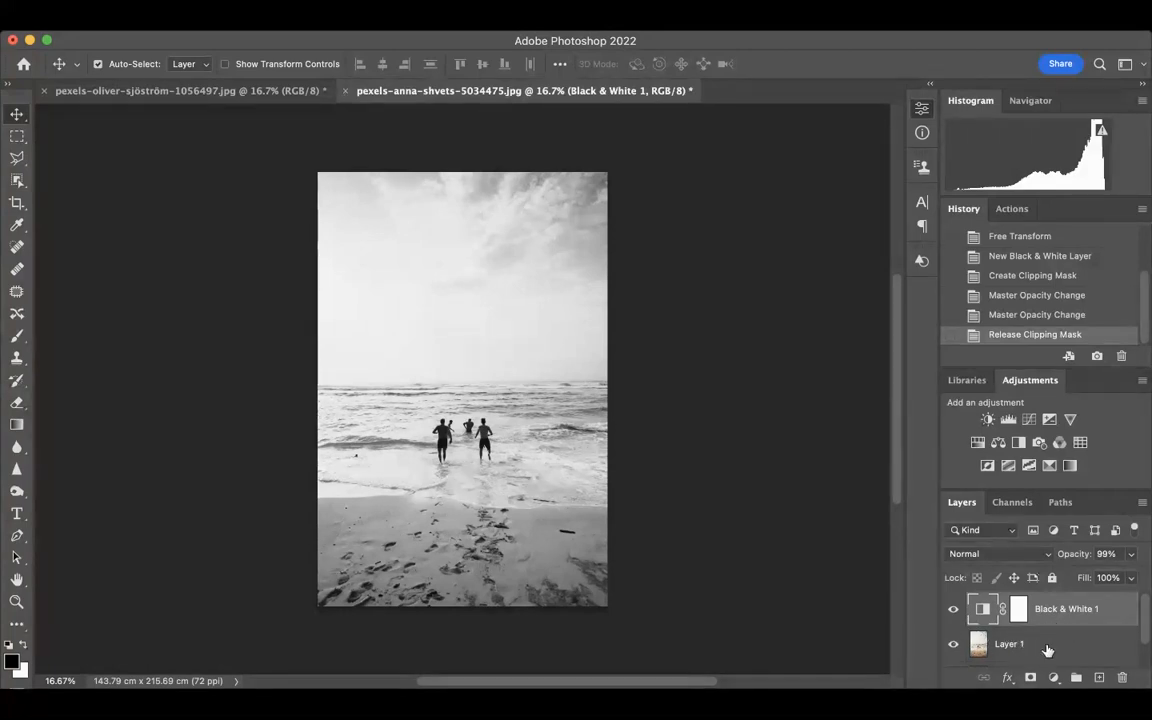
Step: Set Layer 1's opacity to 54% and add a white layer mask to it
left_click(1047, 651)
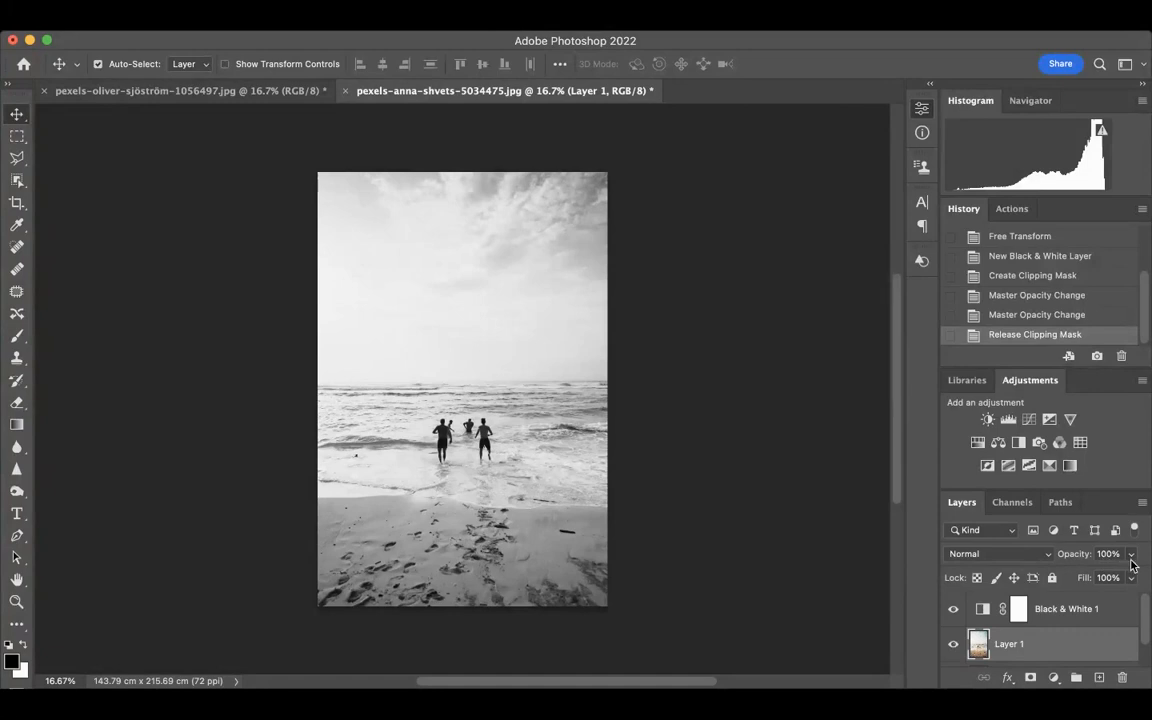
key("5")
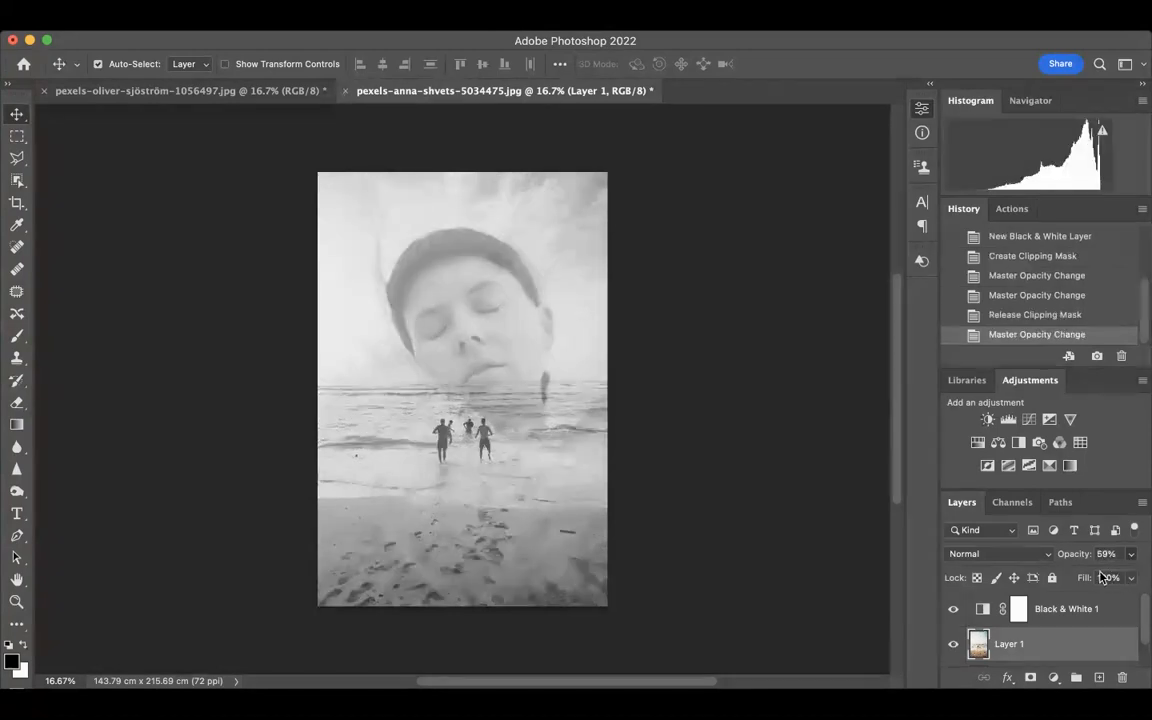
key("5")
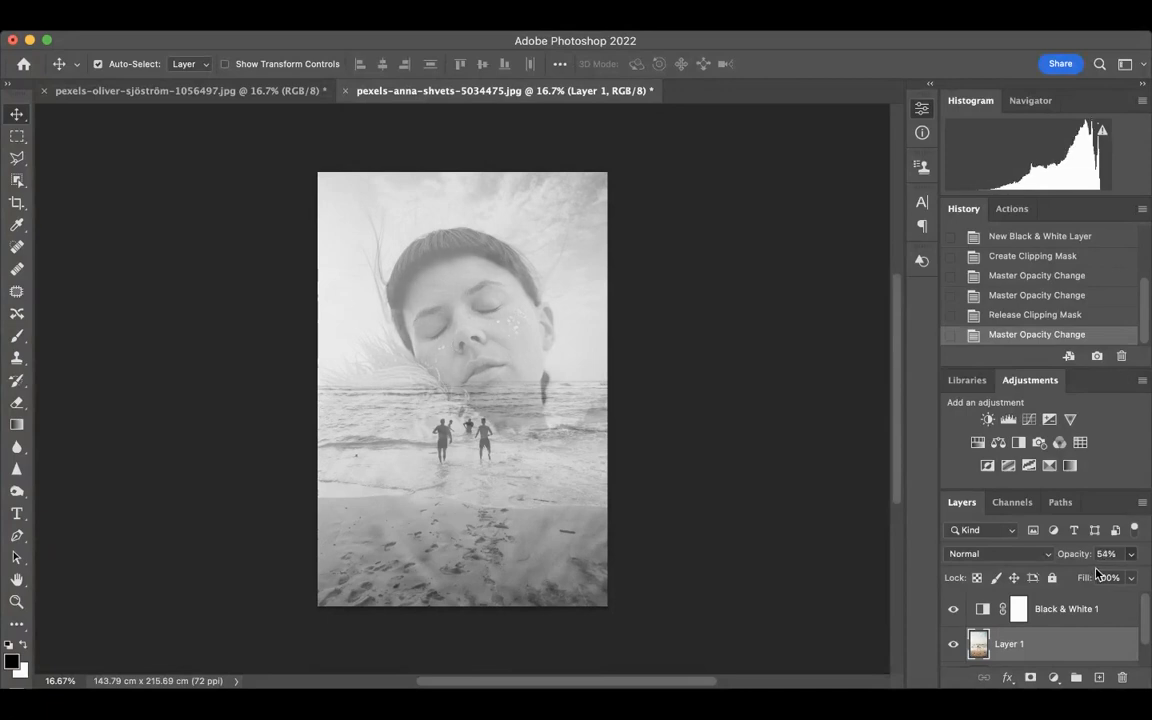
key("5")
key("4")
scroll(1010, 630, "down", 1)
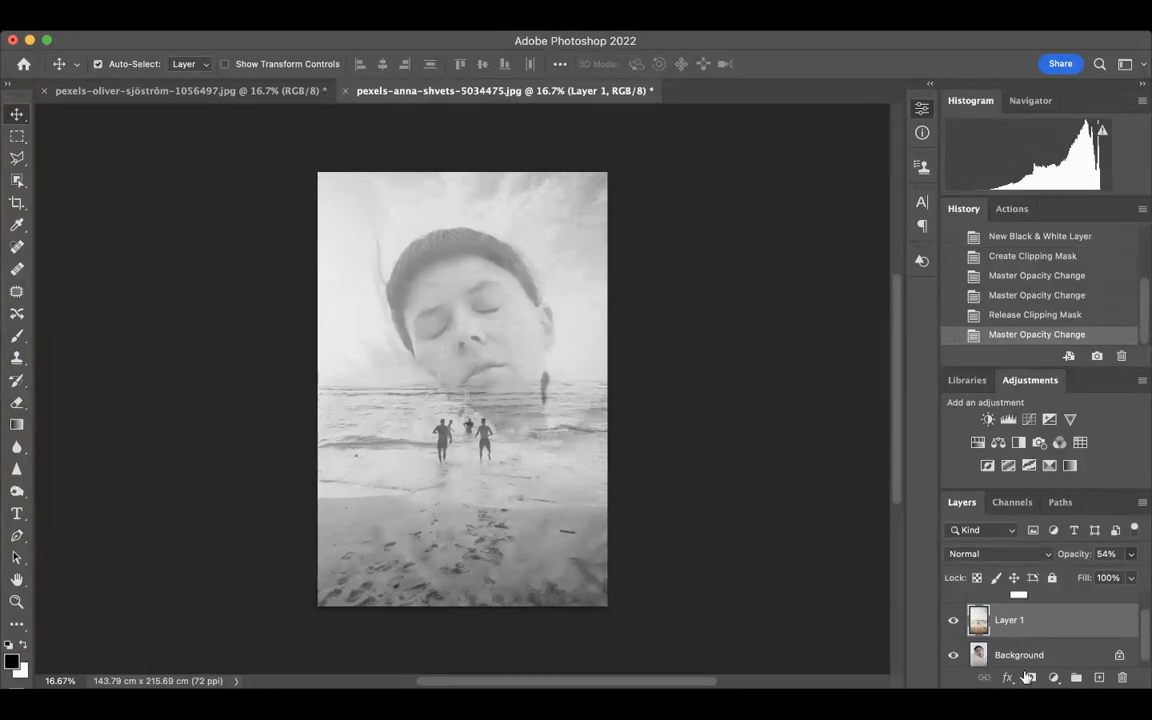
left_click(1030, 680)
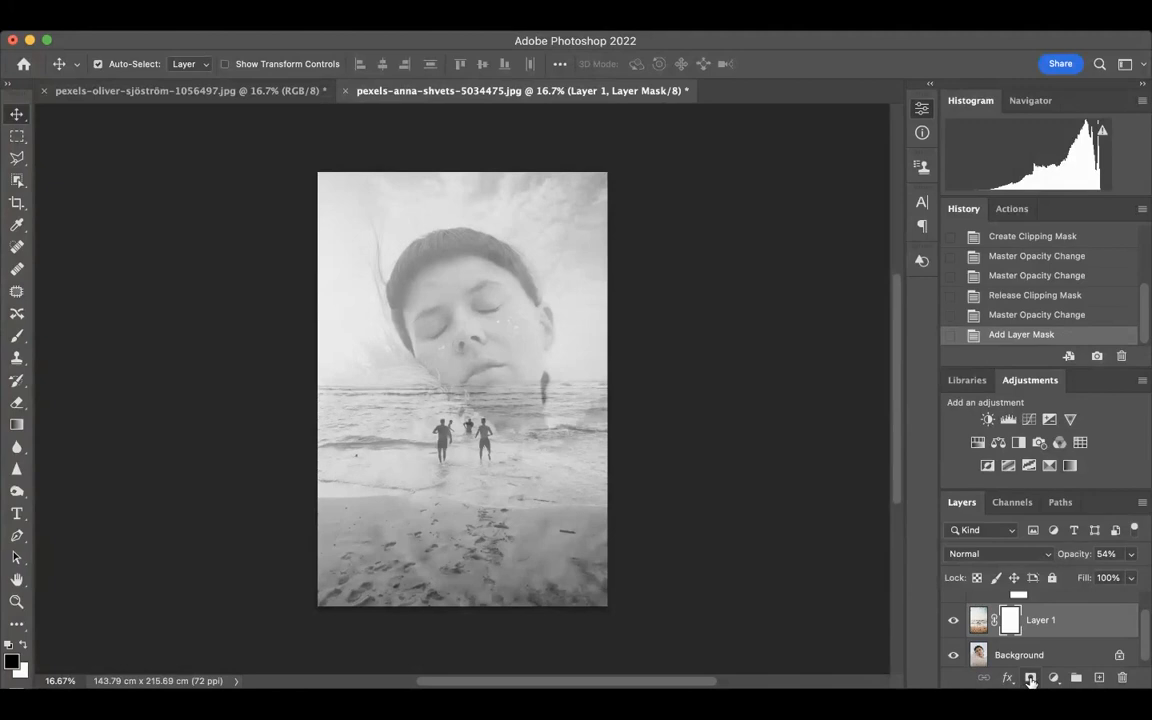
Step: Paint on Layer 1's mask with a soft black brush at 18% opacity over the lower face and the sea
left_click(16, 340)
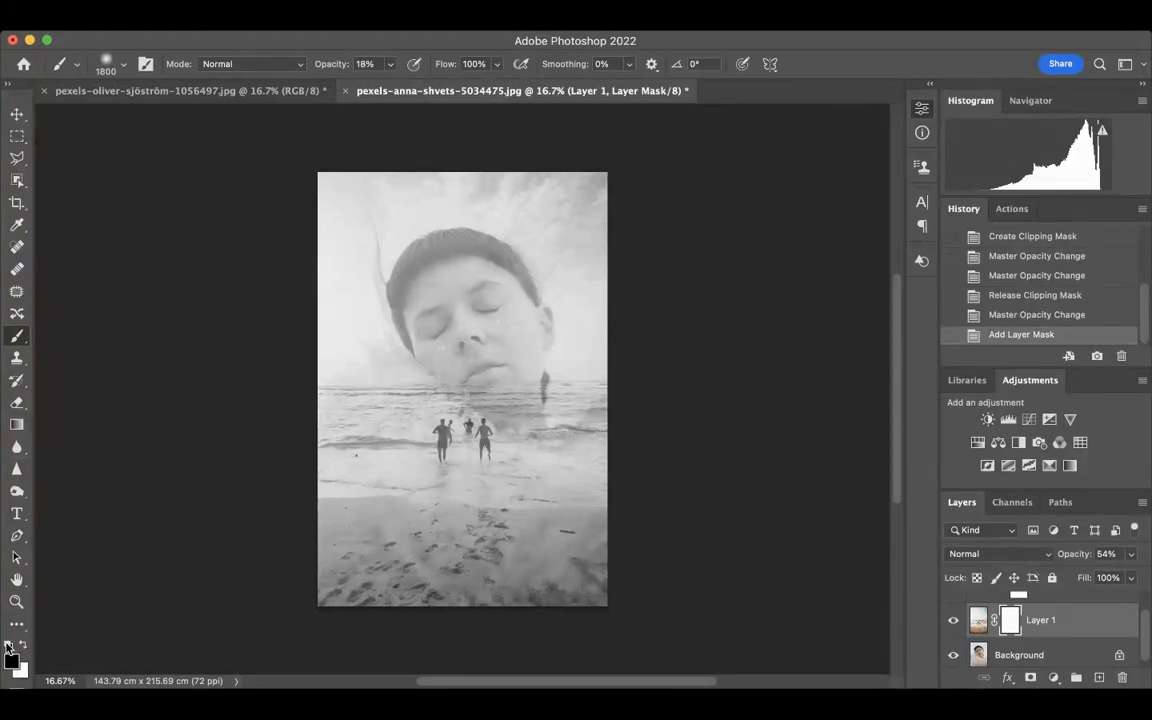
key("x")
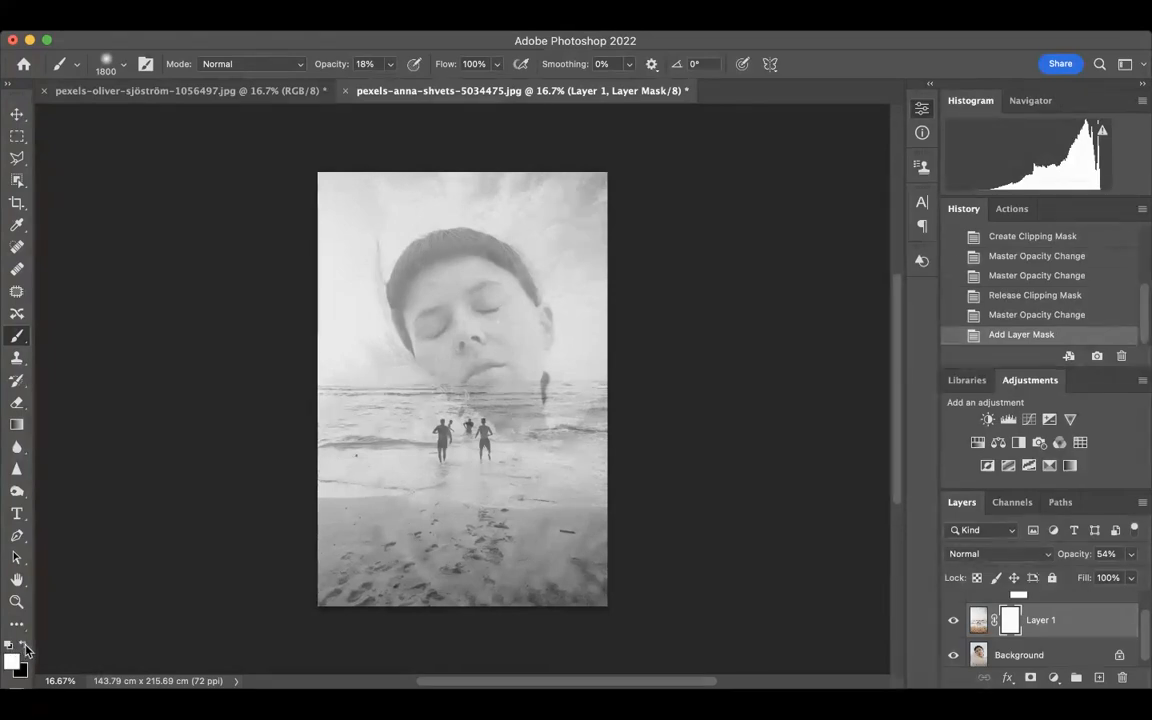
left_click(24, 646)
left_click(24, 646)
left_click(24, 646)
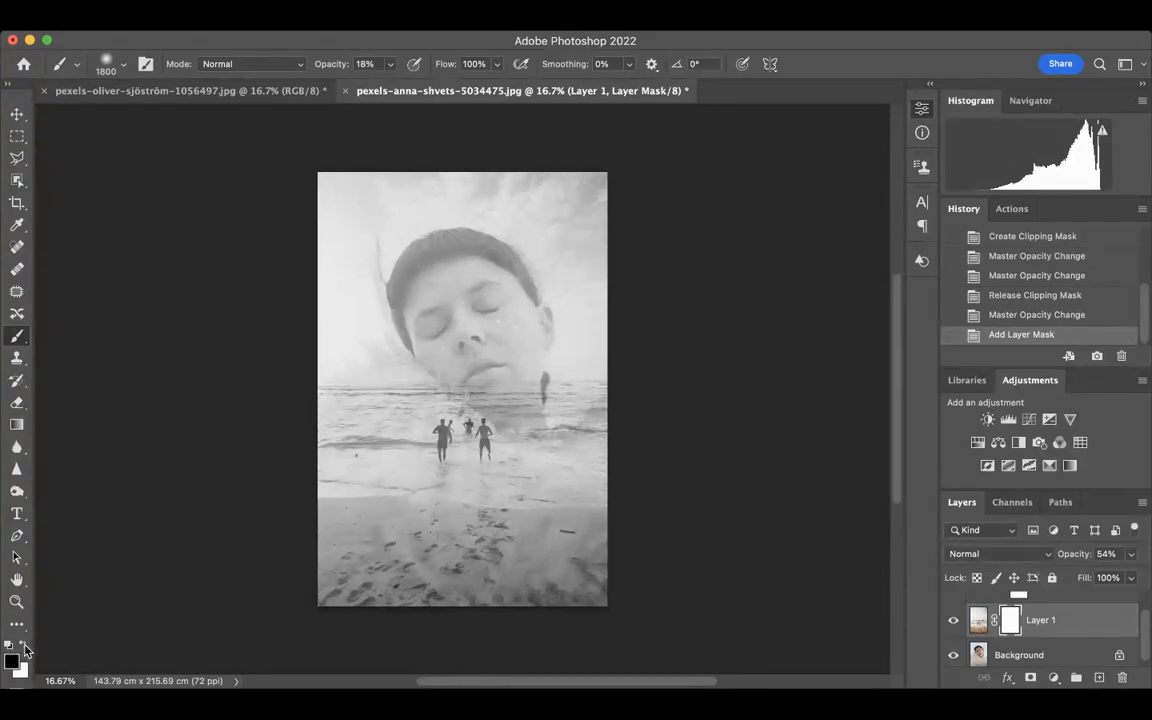
left_click(24, 646)
left_click(24, 646)
mouse_move(448, 365)
left_mouse_down()
mouse_move(379, 443)
mouse_move(439, 444)
mouse_move(409, 455)
mouse_move(388, 454)
mouse_move(465, 440)
left_mouse_up()
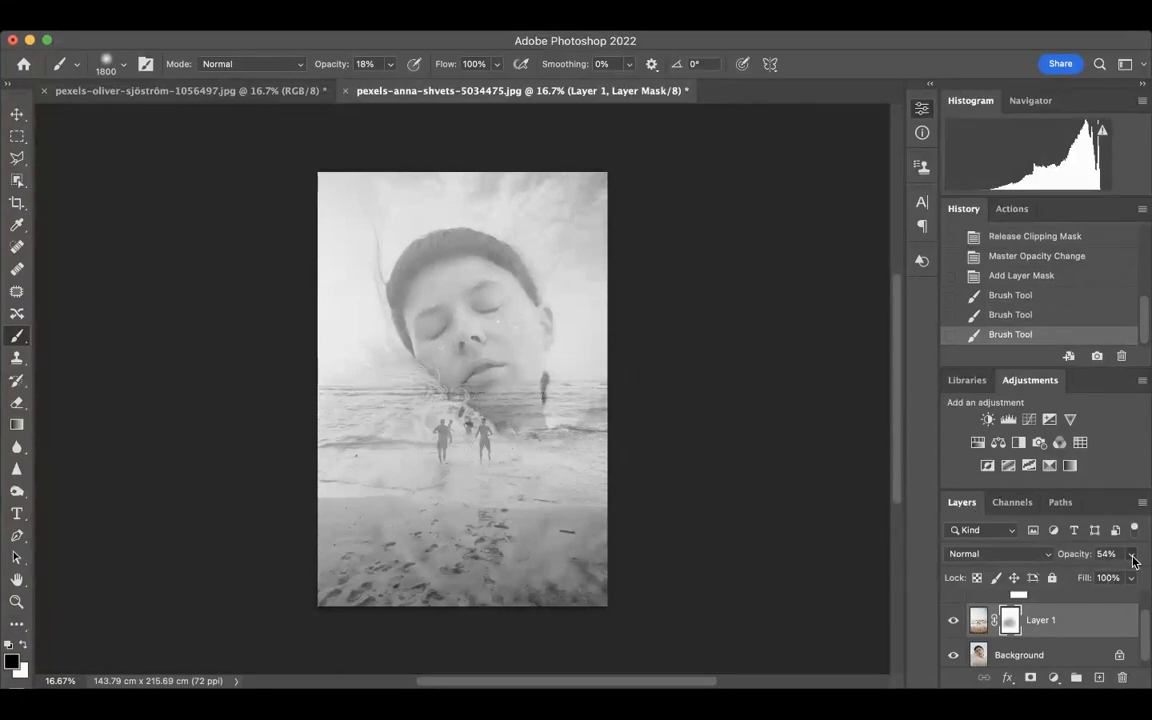
Step: Set Layer 1's opacity to 100% and paint more black strokes on its mask to partly reveal the face
left_click_drag(1133, 562, 1148, 567)
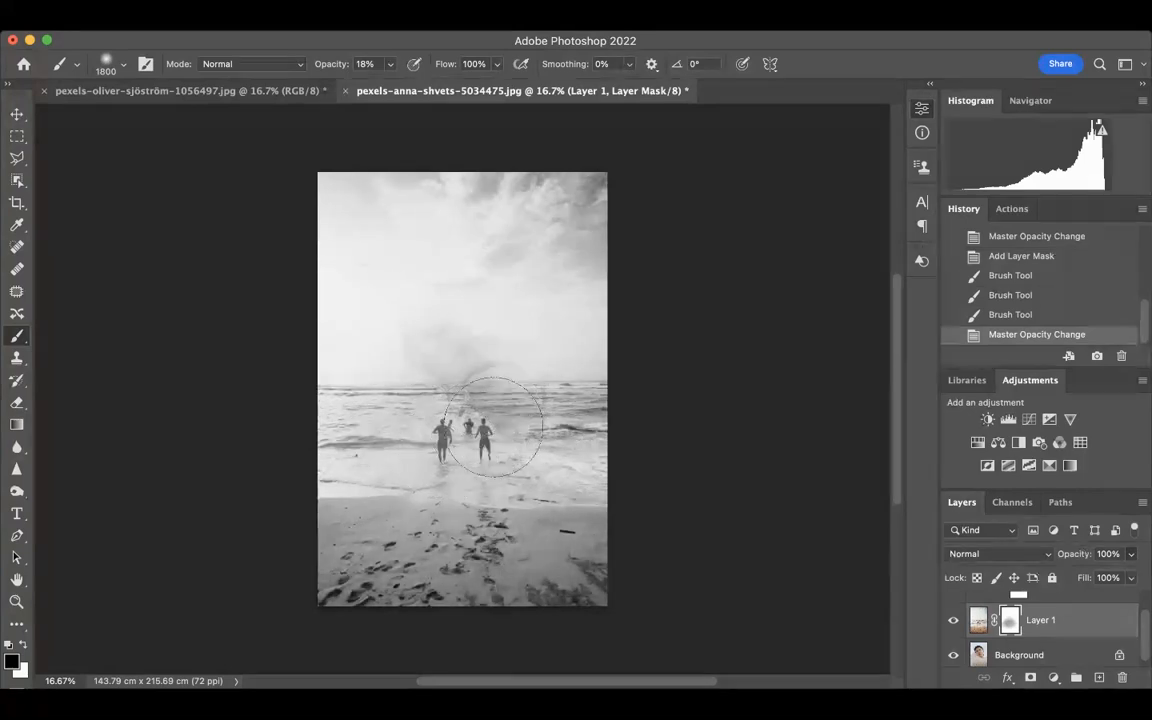
mouse_move(424, 387)
left_mouse_down()
mouse_move(491, 367)
mouse_move(504, 426)
mouse_move(456, 396)
mouse_move(409, 423)
mouse_move(443, 440)
mouse_move(458, 483)
mouse_move(380, 502)
mouse_move(473, 485)
mouse_move(495, 447)
left_mouse_up()
mouse_move(492, 443)
left_mouse_down()
mouse_move(404, 445)
mouse_move(410, 455)
left_mouse_up()
mouse_move(412, 460)
left_mouse_down()
mouse_move(400, 480)
mouse_move(392, 470)
left_mouse_up()
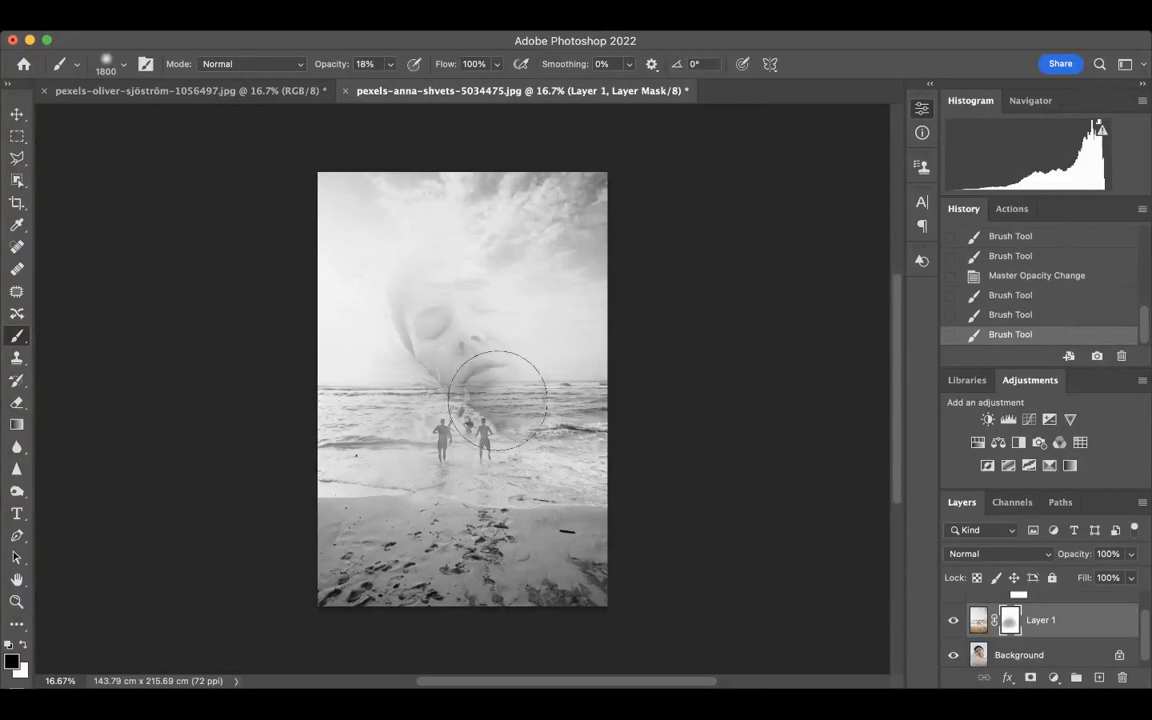
left_click_drag(497, 400, 480, 335)
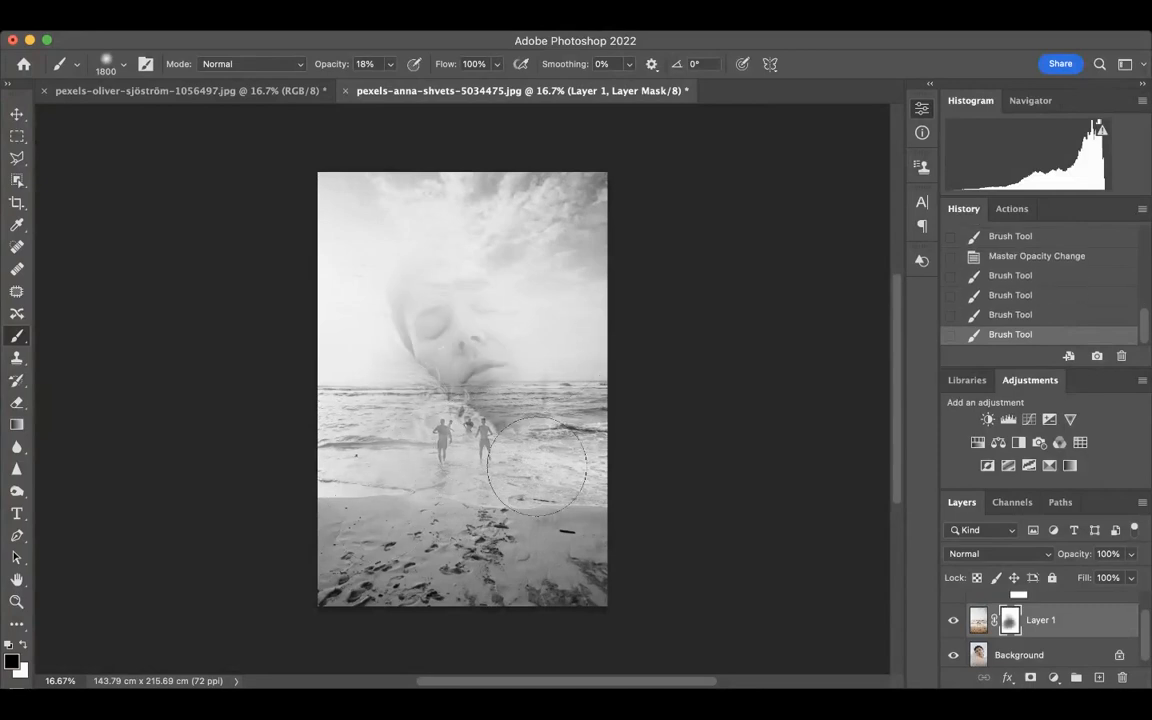
mouse_move(537, 465)
left_mouse_down()
mouse_move(455, 415)
mouse_move(505, 367)
left_mouse_up()
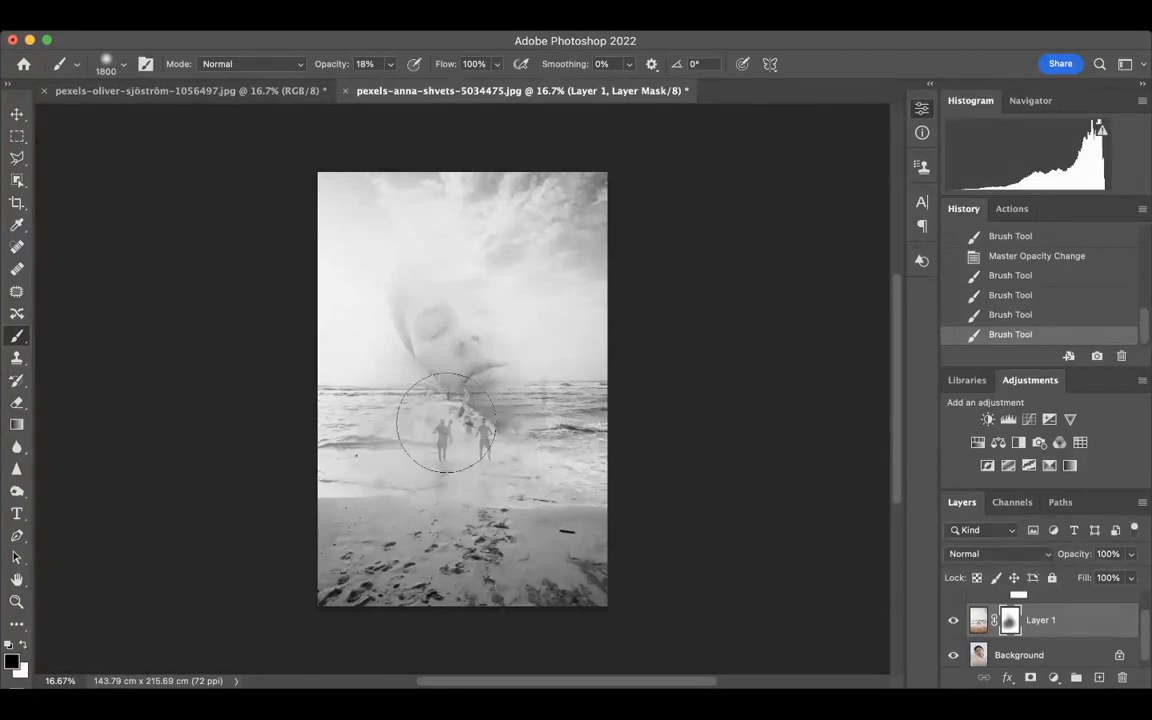
Step: Paint white over the revealed face on Layer 1's mask, raising the brush opacity to 100%, to restore the beach
left_click(20, 647)
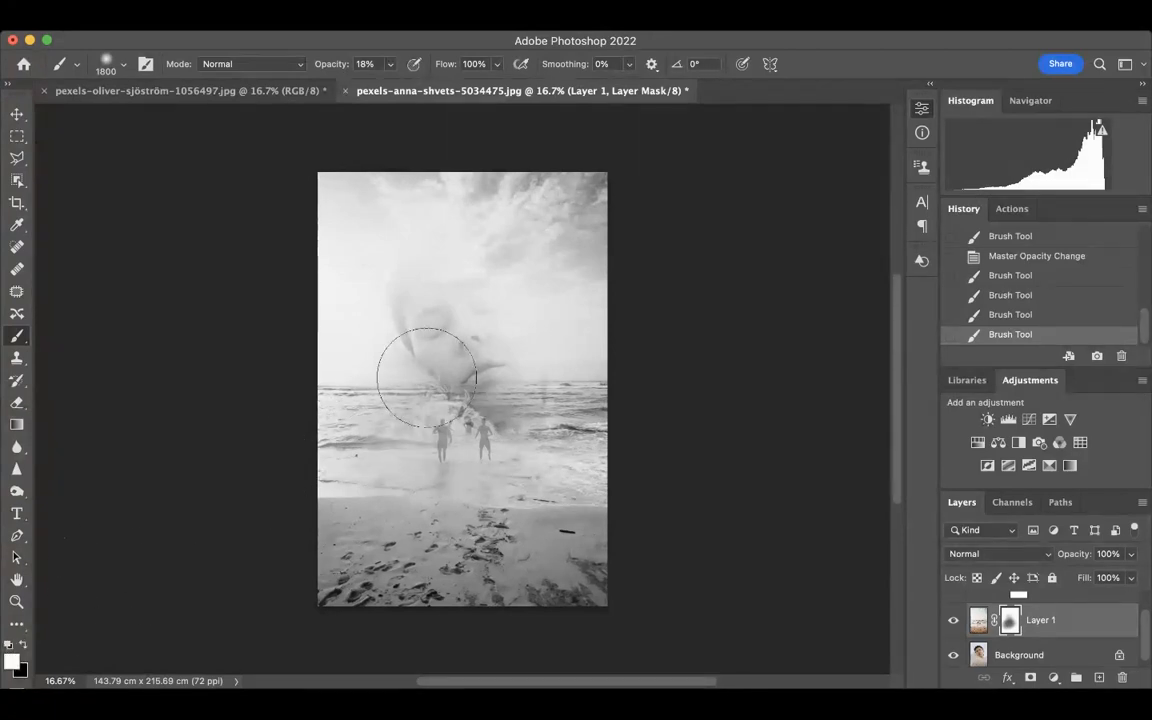
mouse_move(411, 373)
left_mouse_down()
mouse_move(386, 360)
mouse_move(450, 432)
mouse_move(437, 360)
mouse_move(391, 347)
mouse_move(411, 327)
mouse_move(373, 339)
mouse_move(411, 339)
mouse_move(408, 408)
mouse_move(365, 373)
mouse_move(458, 368)
mouse_move(514, 306)
mouse_move(465, 334)
mouse_move(405, 295)
left_mouse_up()
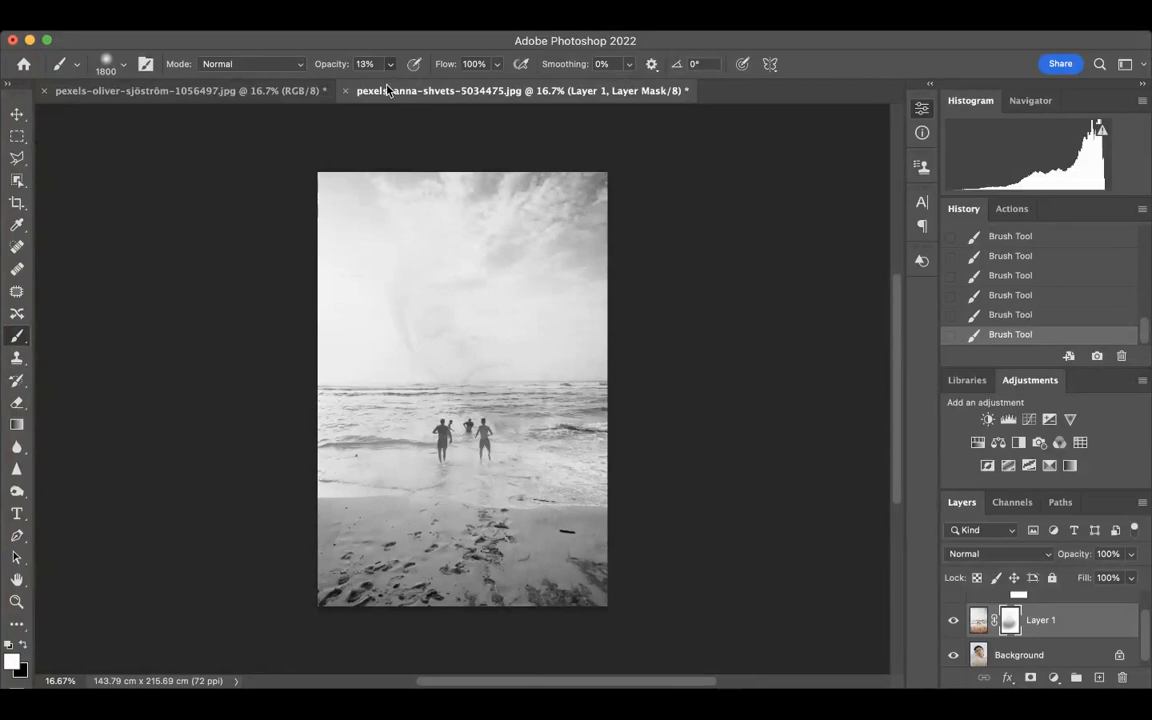
left_click_drag(395, 83, 456, 82)
mouse_move(463, 386)
left_mouse_down()
mouse_move(483, 329)
mouse_move(443, 397)
left_mouse_up()
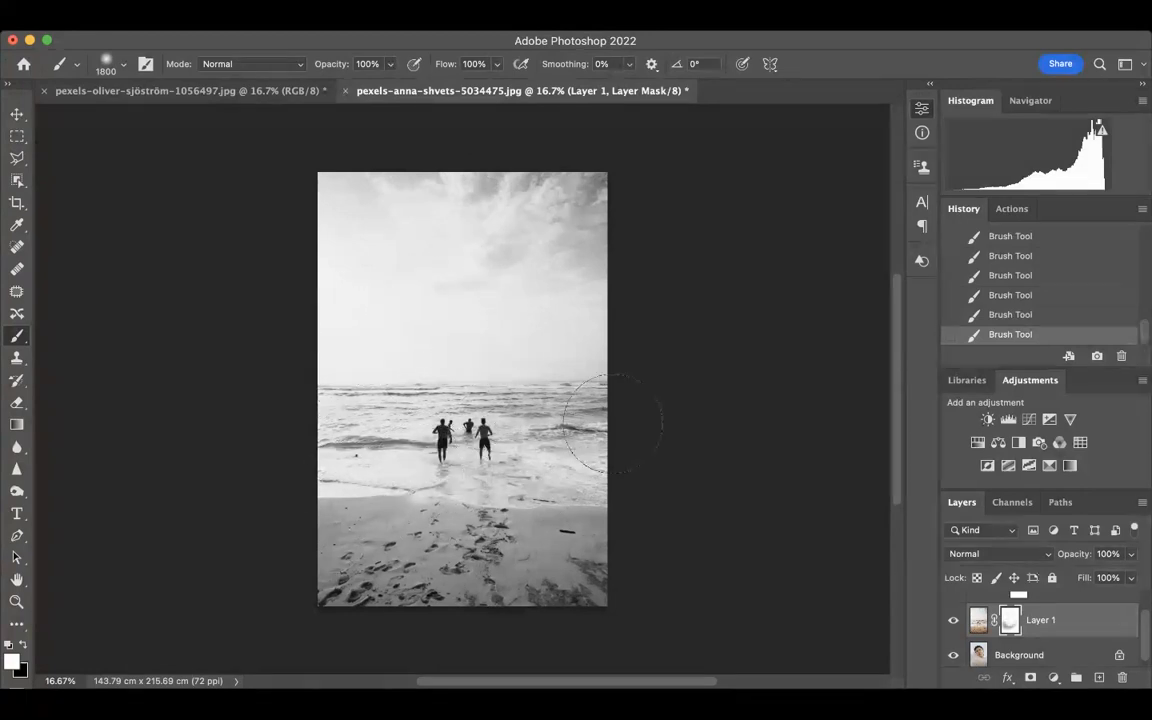
Step: Paint black at 100% brush opacity on Layer 1's mask to reveal the woman's face and her fur coat
left_click(22, 647)
mouse_move(398, 388)
left_mouse_down()
mouse_move(465, 440)
mouse_move(410, 385)
mouse_move(440, 280)
mouse_move(500, 260)
mouse_move(400, 250)
mouse_move(449, 420)
mouse_move(411, 420)
mouse_move(450, 463)
mouse_move(320, 470)
left_mouse_up()
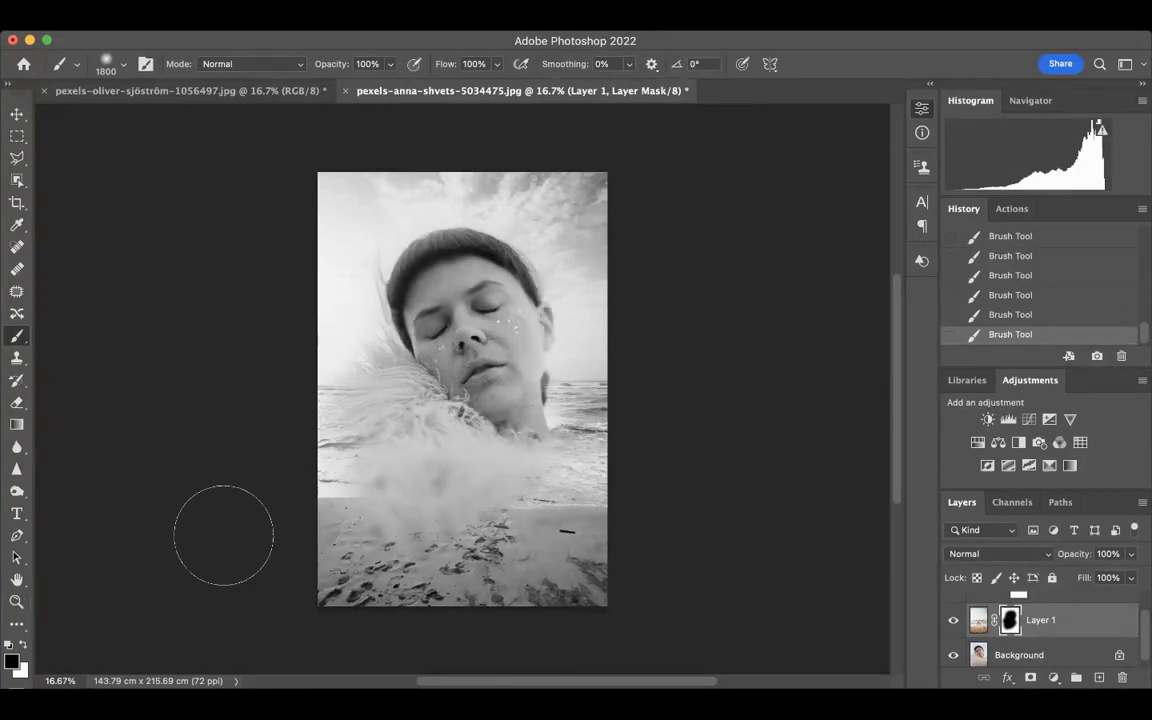
mouse_move(223, 535)
left_mouse_down()
mouse_move(467, 472)
mouse_move(271, 569)
mouse_move(395, 552)
mouse_move(495, 516)
mouse_move(441, 545)
left_mouse_up()
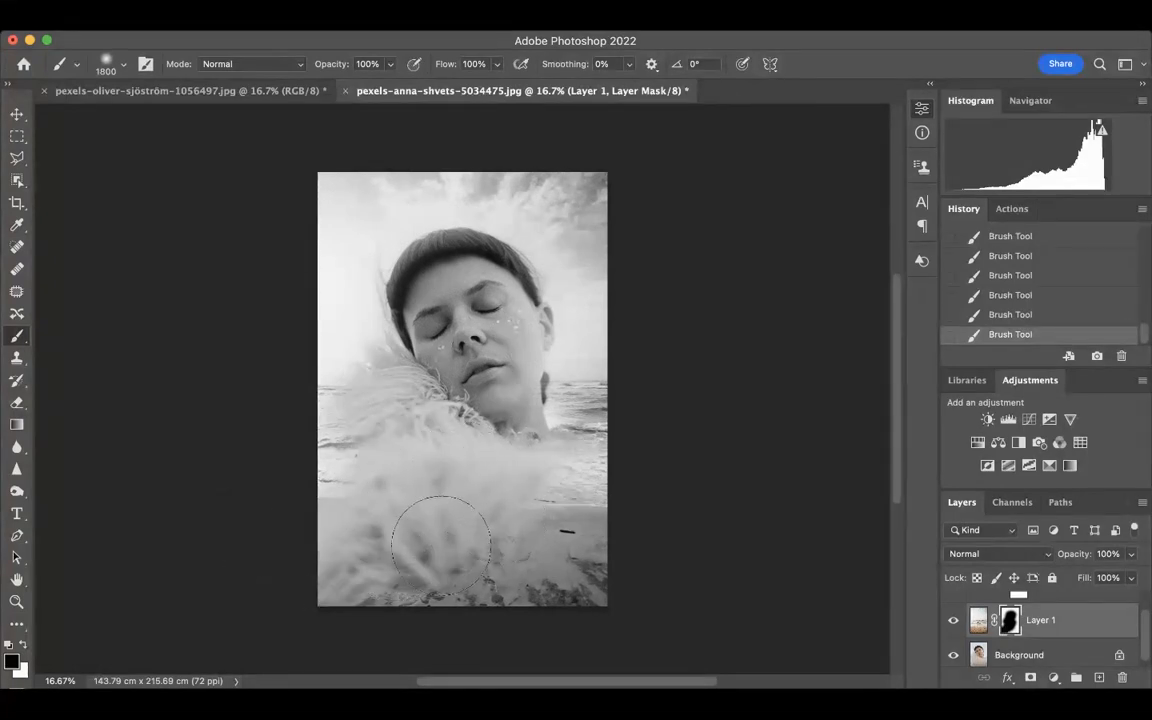
Step: Paint white at 59% brush opacity on Layer 1's mask over the fur coat and lower face to bring back the beach and runners
left_click(23, 646)
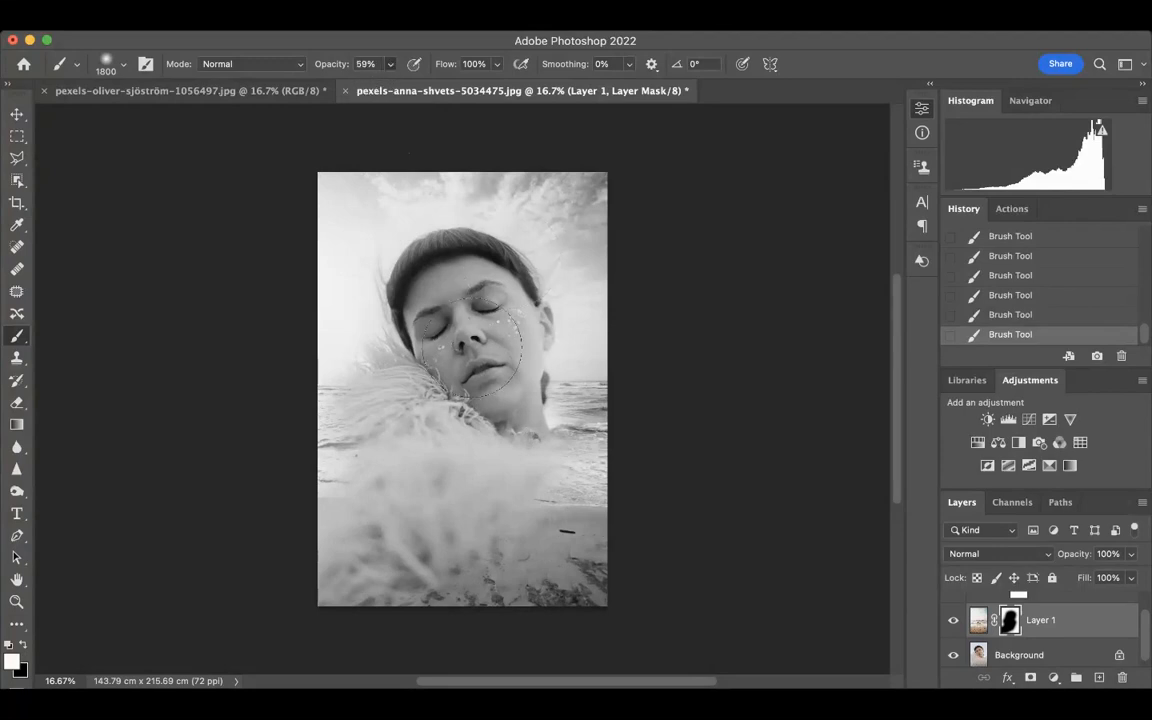
mouse_move(420, 320)
left_mouse_down()
mouse_move(396, 447)
mouse_move(328, 552)
mouse_move(404, 490)
mouse_move(545, 481)
mouse_move(482, 445)
mouse_move(538, 355)
mouse_move(399, 309)
left_mouse_up()
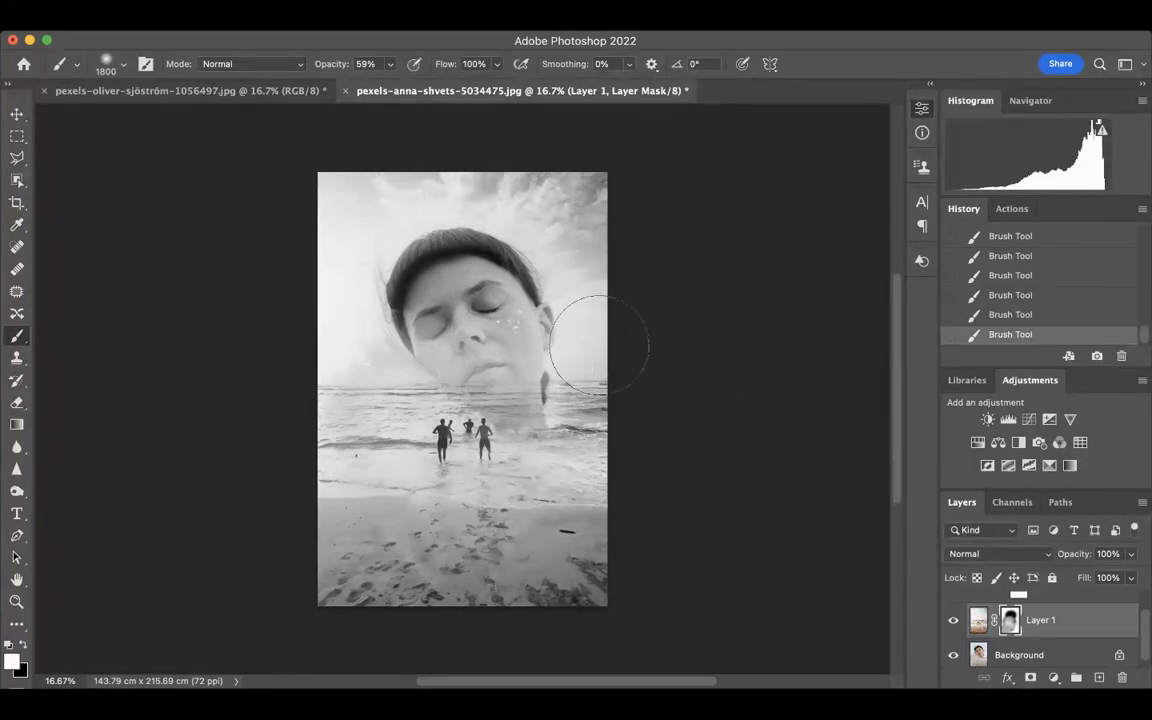
Step: Raise the brush opacity to 100%, reduce its size to 1100 px and paint white on Layer 1's mask over the hair beside the neck
left_click(392, 67)
left_click_drag(392, 92, 463, 74)
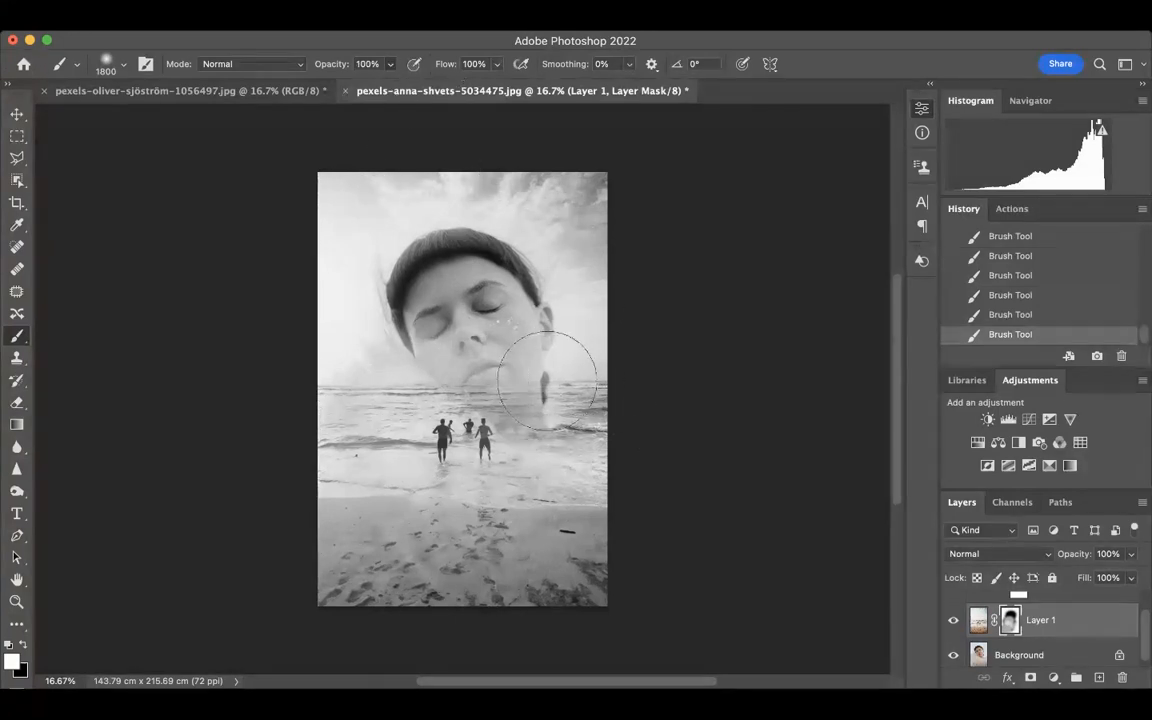
key("bracketleft")
key("bracketleft")
key("bracketleft")
key("bracketleft")
key("bracketleft")
key("bracketleft")
key("bracketleft")
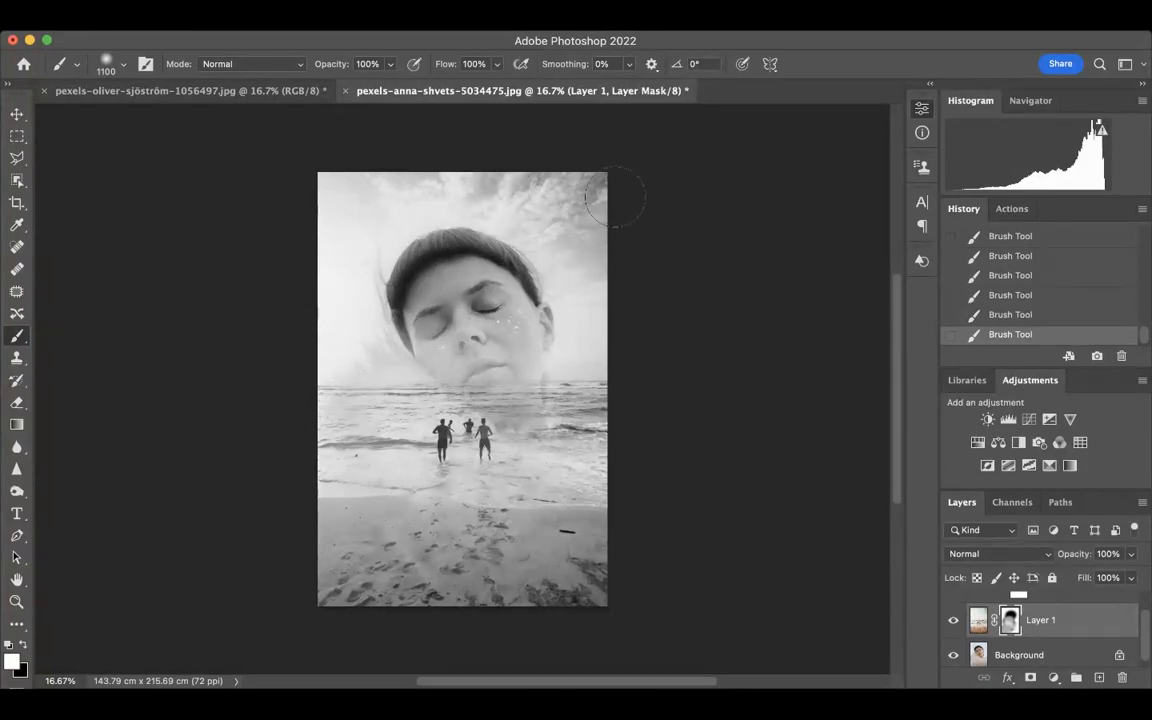
Step: Paint black at 100% opacity on Layer 1's mask around the head and beside the neck to replace the beach sky with the portrait's sky
left_click(23, 646)
mouse_move(524, 239)
left_mouse_down()
mouse_move(529, 200)
mouse_move(548, 195)
mouse_move(425, 172)
mouse_move(579, 196)
mouse_move(599, 245)
mouse_move(598, 338)
mouse_move(576, 405)
mouse_move(604, 411)
mouse_move(576, 386)
left_mouse_up()
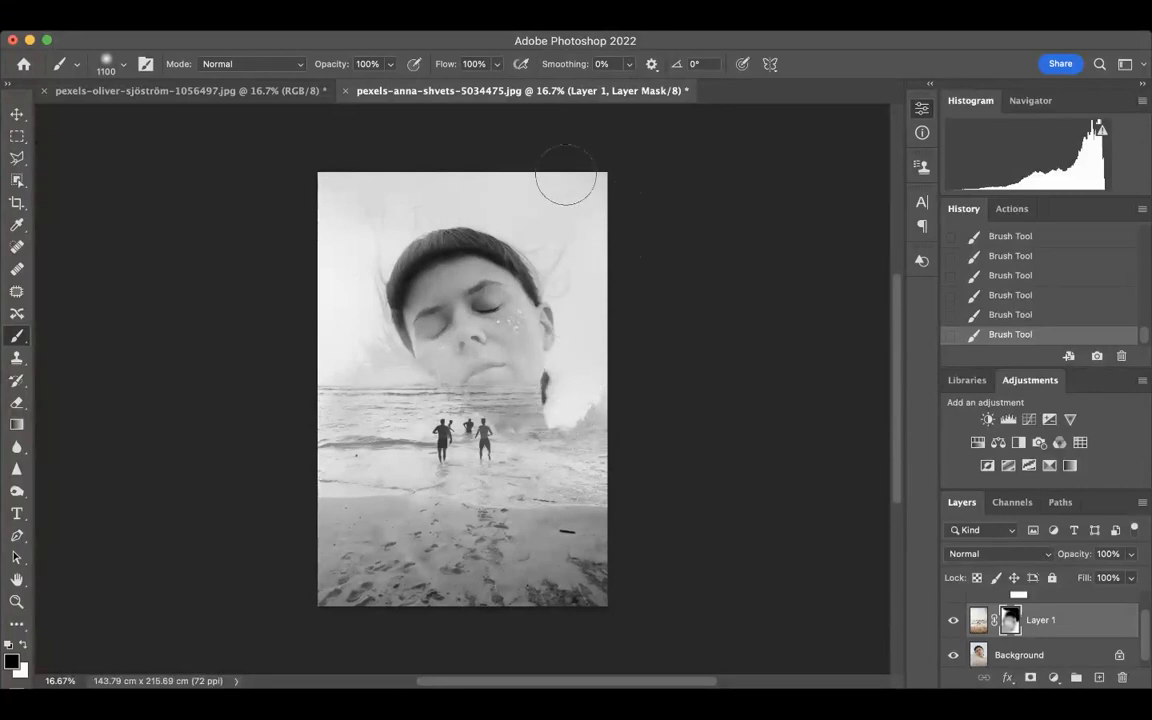
mouse_move(373, 211)
left_mouse_down()
mouse_move(368, 355)
mouse_move(310, 424)
mouse_move(324, 437)
mouse_move(308, 372)
mouse_move(318, 428)
mouse_move(322, 310)
mouse_move(347, 204)
left_mouse_up()
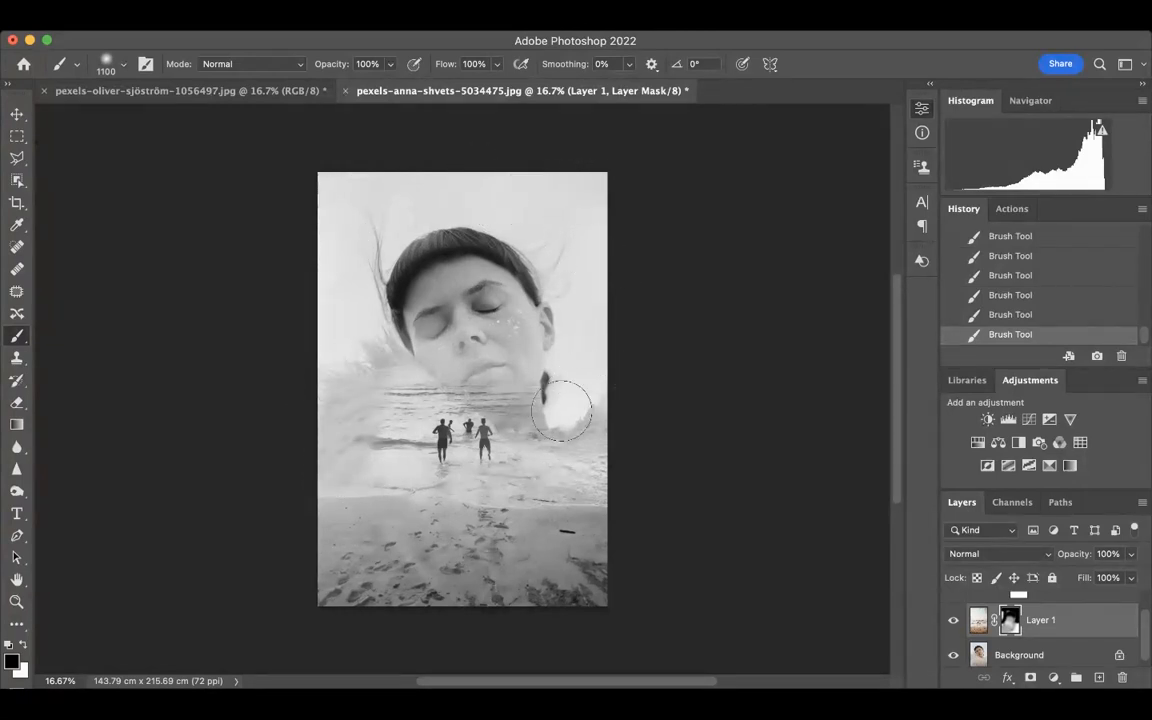
left_click_drag(562, 411, 568, 384)
Step: Set the brush opacity to 64% and paint black on Layer 1's mask over the mouth, neck, runners and sand to reveal the portrait
key("6")
key("4")
mouse_move(512, 412)
left_mouse_down()
mouse_move(440, 382)
mouse_move(402, 392)
mouse_move(508, 393)
mouse_move(480, 345)
mouse_move(395, 360)
mouse_move(460, 360)
mouse_move(382, 388)
left_mouse_up()
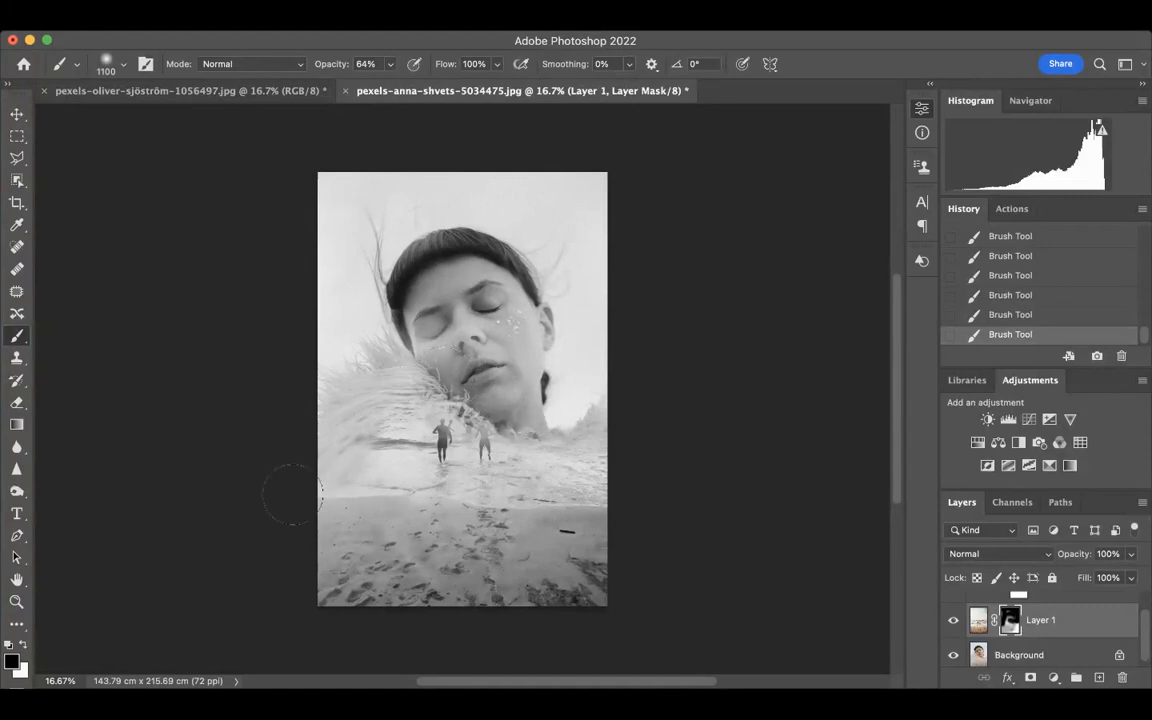
mouse_move(620, 392)
left_mouse_down()
mouse_move(581, 582)
mouse_move(320, 581)
mouse_move(317, 402)
mouse_move(396, 404)
mouse_move(372, 464)
mouse_move(416, 467)
mouse_move(485, 524)
mouse_move(434, 472)
mouse_move(451, 512)
mouse_move(405, 445)
left_mouse_up()
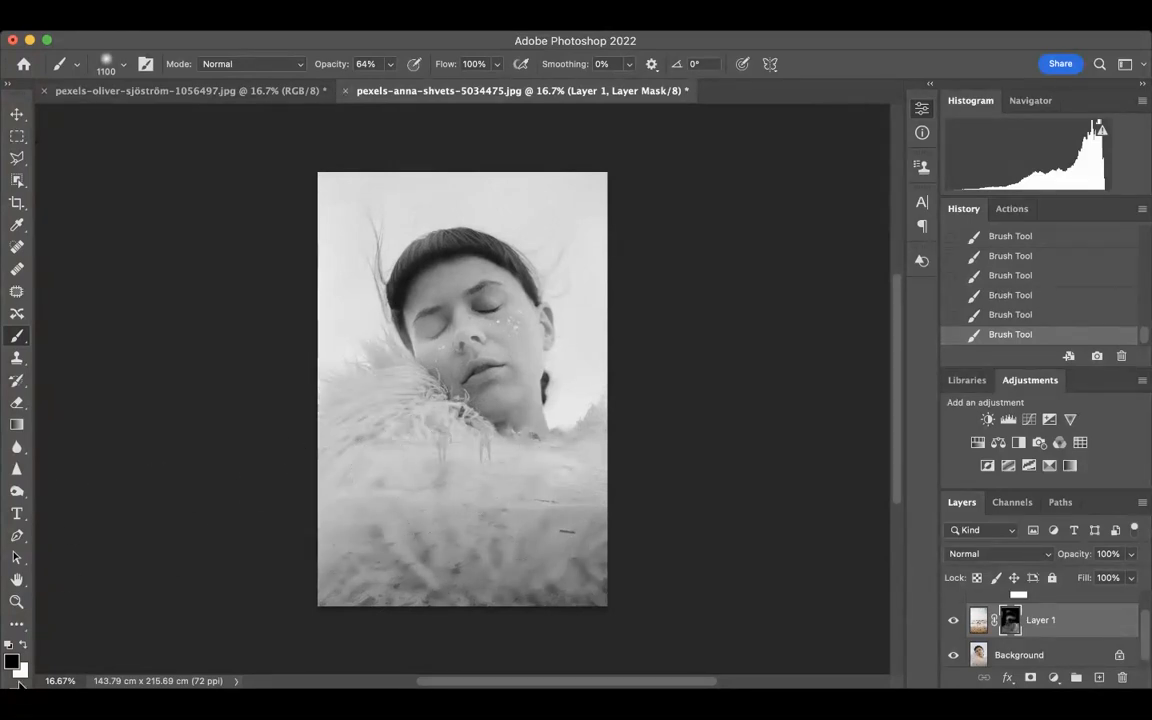
Step: Paint white at 64% opacity on Layer 1's mask over the runners and footprints, then touch up beside the neck with black
left_click(23, 646)
mouse_move(557, 404)
left_mouse_down()
mouse_move(442, 432)
mouse_move(499, 450)
mouse_move(426, 443)
mouse_move(449, 502)
mouse_move(486, 517)
mouse_move(478, 548)
left_mouse_up()
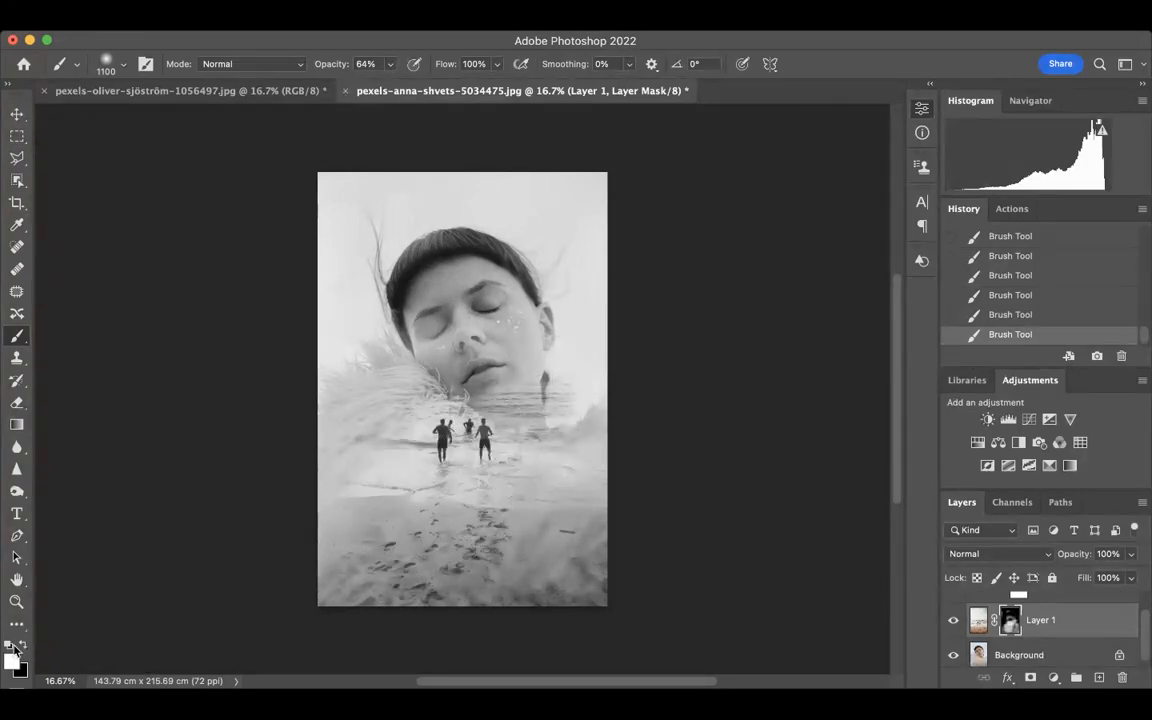
left_click(11, 646)
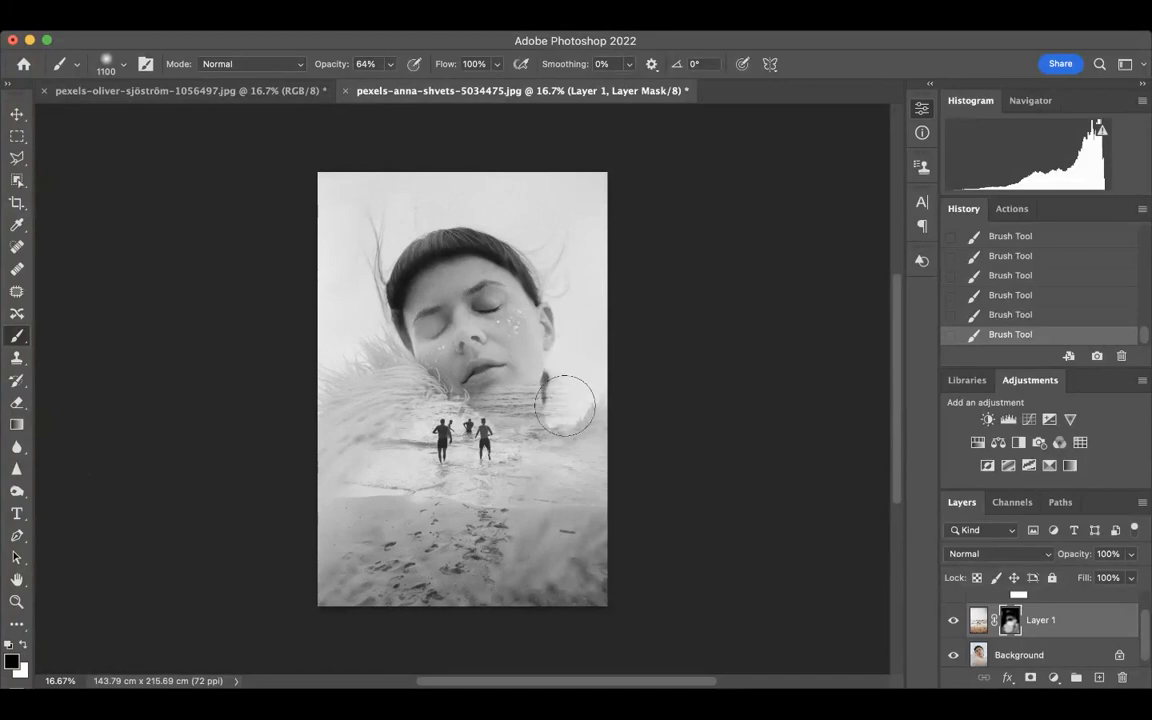
left_click_drag(565, 405, 563, 386)
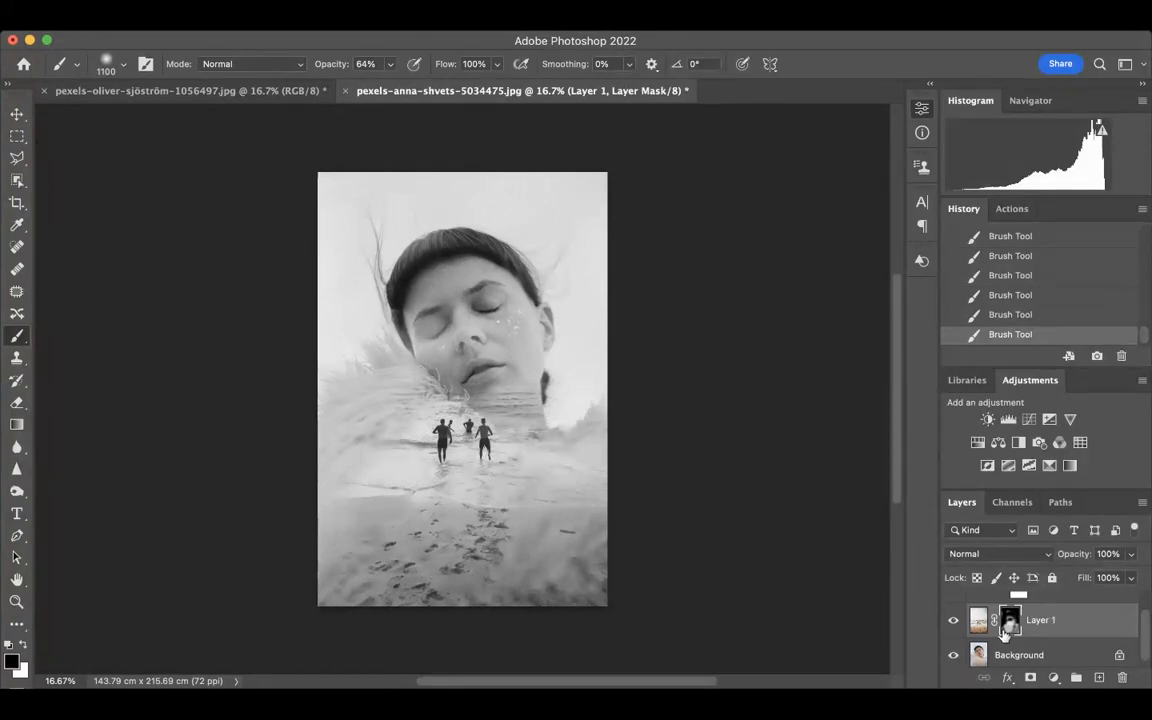
Step: Select Layer 1's mask and paint black at 64% opacity over the runners and neck, then restore the beach there with white
scroll(1040, 640, "down", 1)
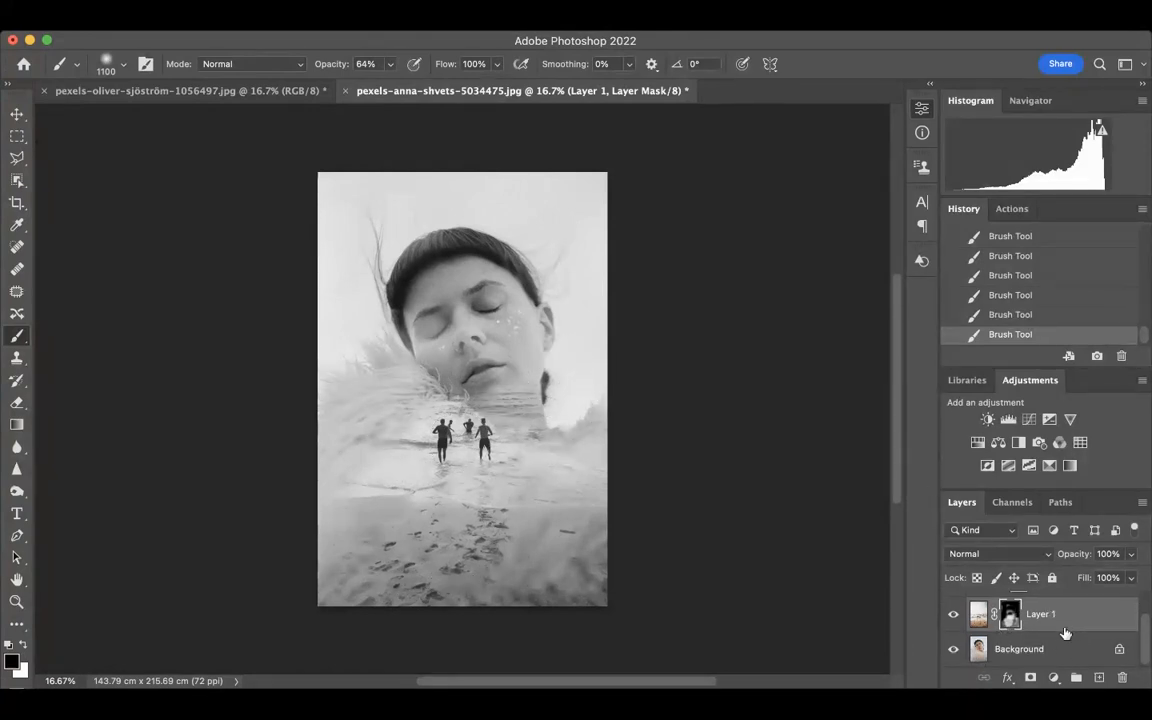
left_click(1018, 653)
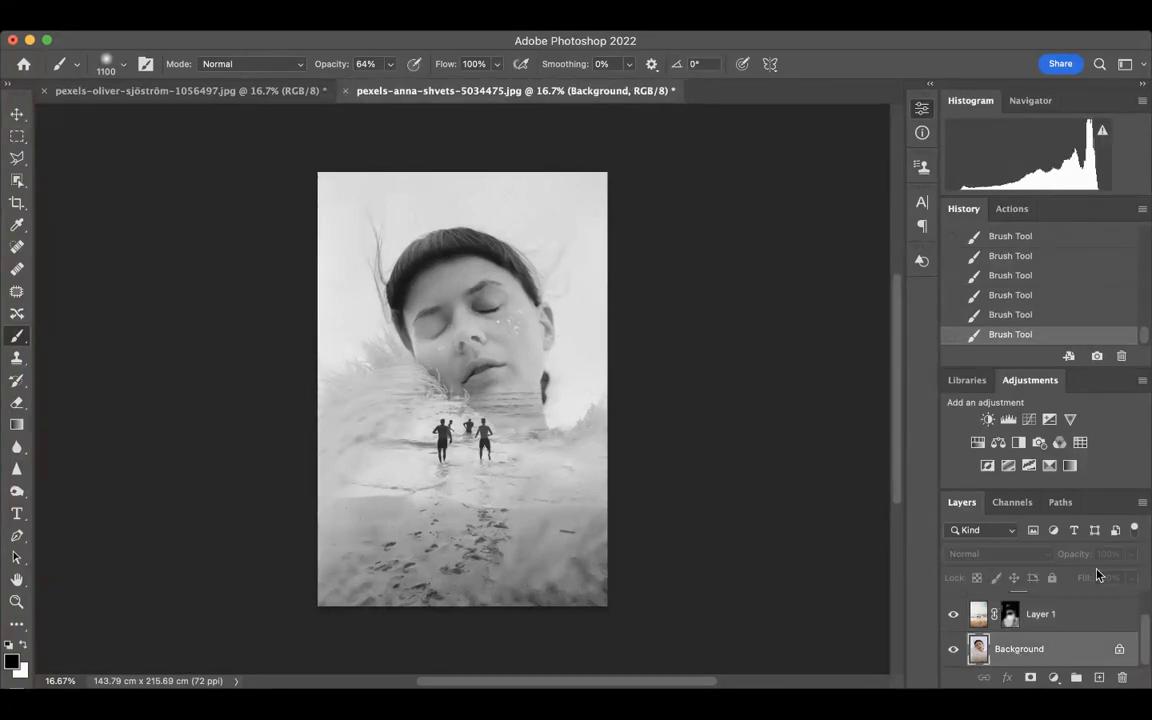
left_click(1040, 615)
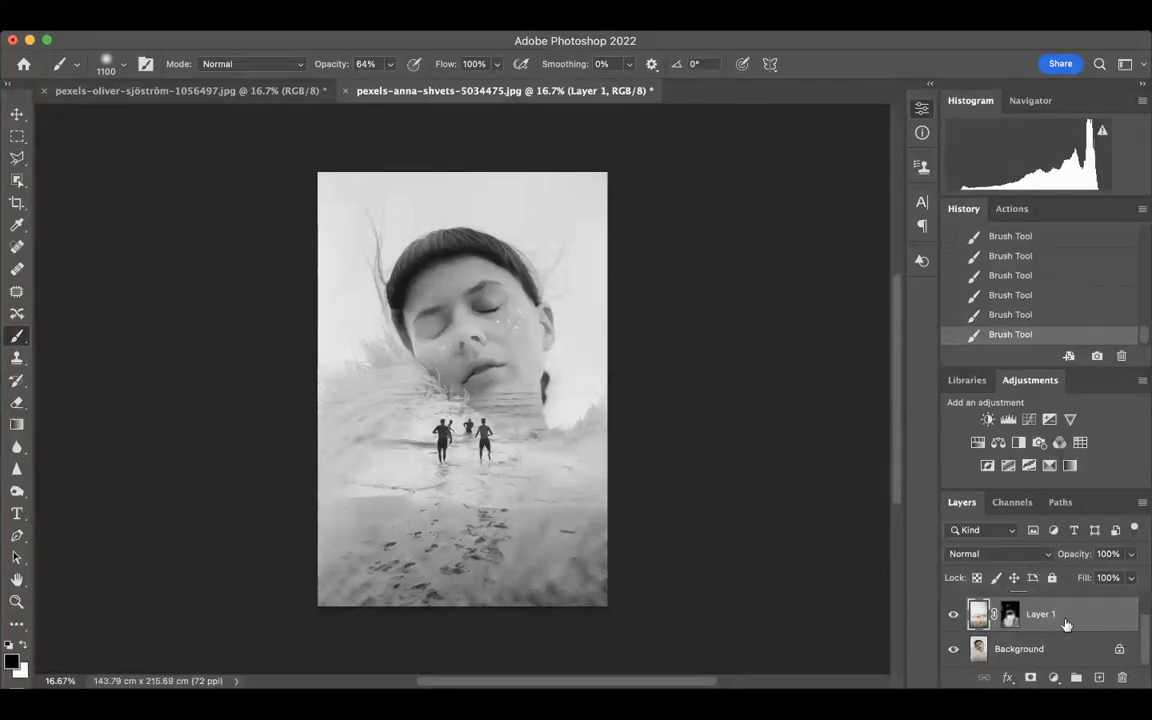
left_click(1008, 620)
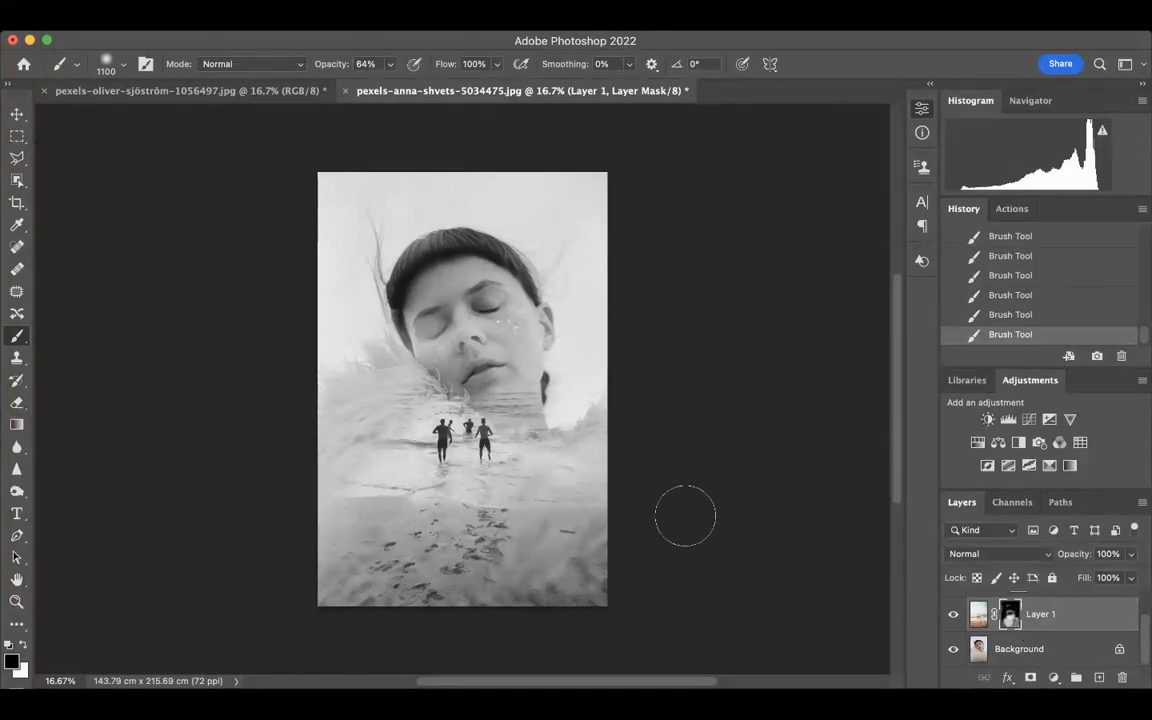
mouse_move(405, 370)
left_mouse_down()
mouse_move(437, 432)
mouse_move(478, 435)
left_mouse_up()
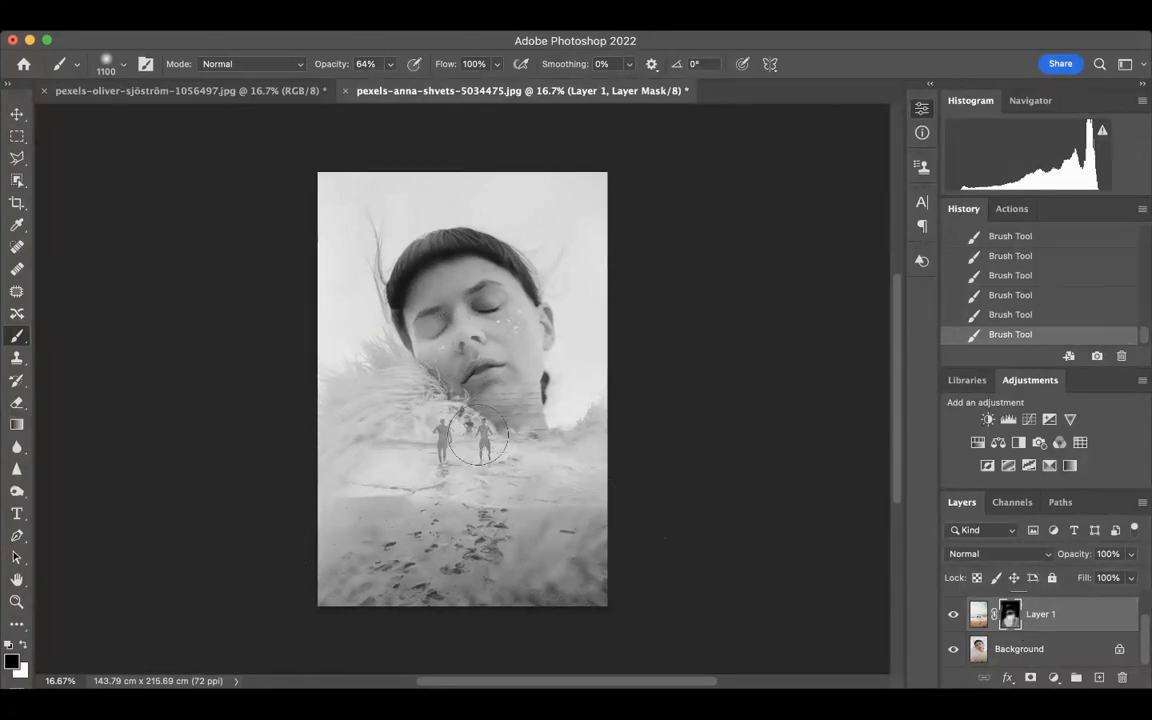
left_click(24, 645)
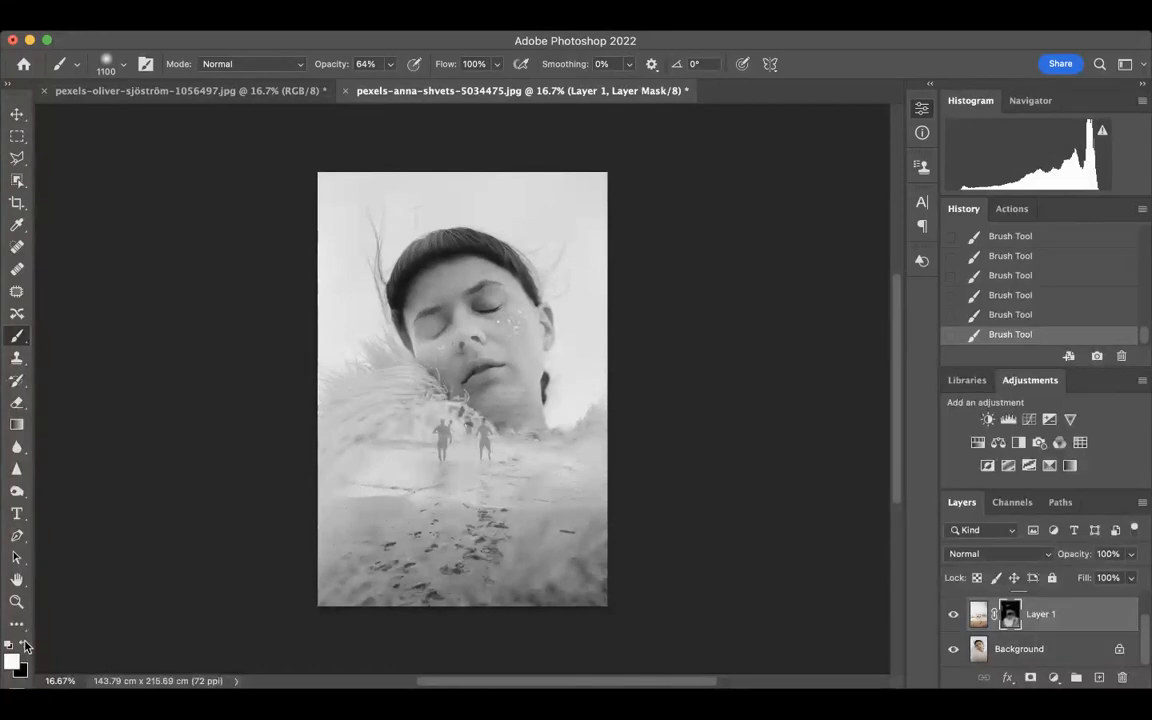
mouse_move(410, 395)
left_mouse_down()
mouse_move(475, 385)
mouse_move(438, 419)
left_mouse_up()
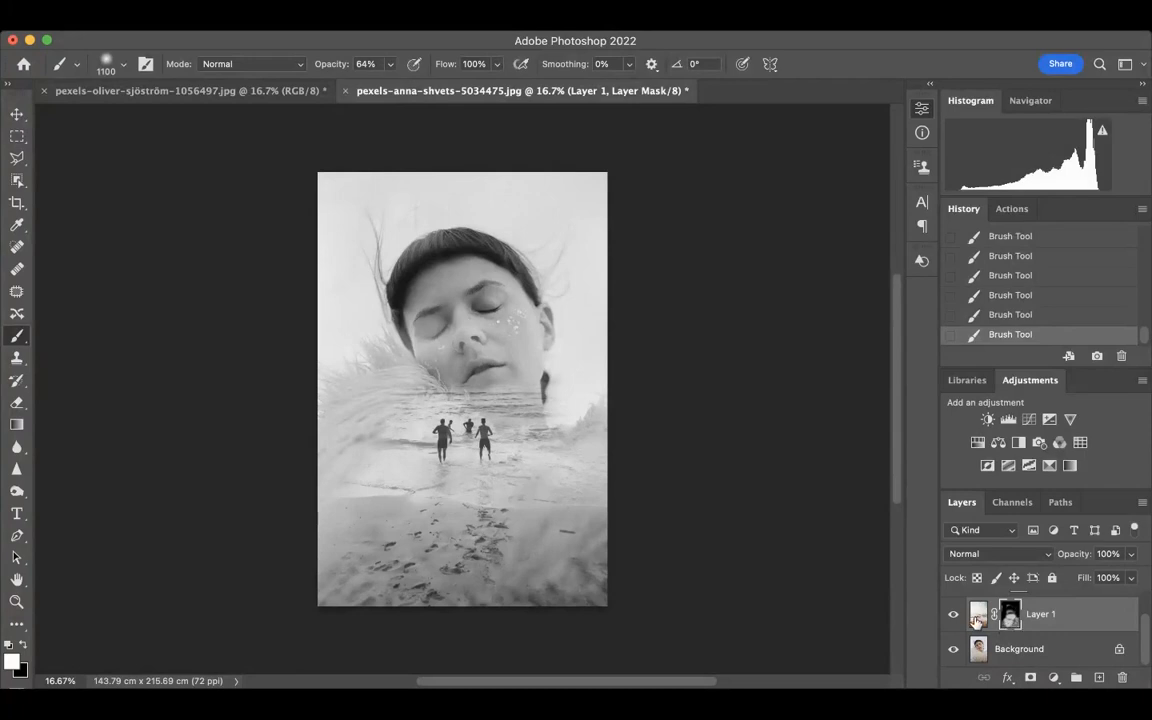
Step: Paint black at 100% opacity directly on Layer 1's image instead of its mask, across the chin and fur coat
left_click(977, 619)
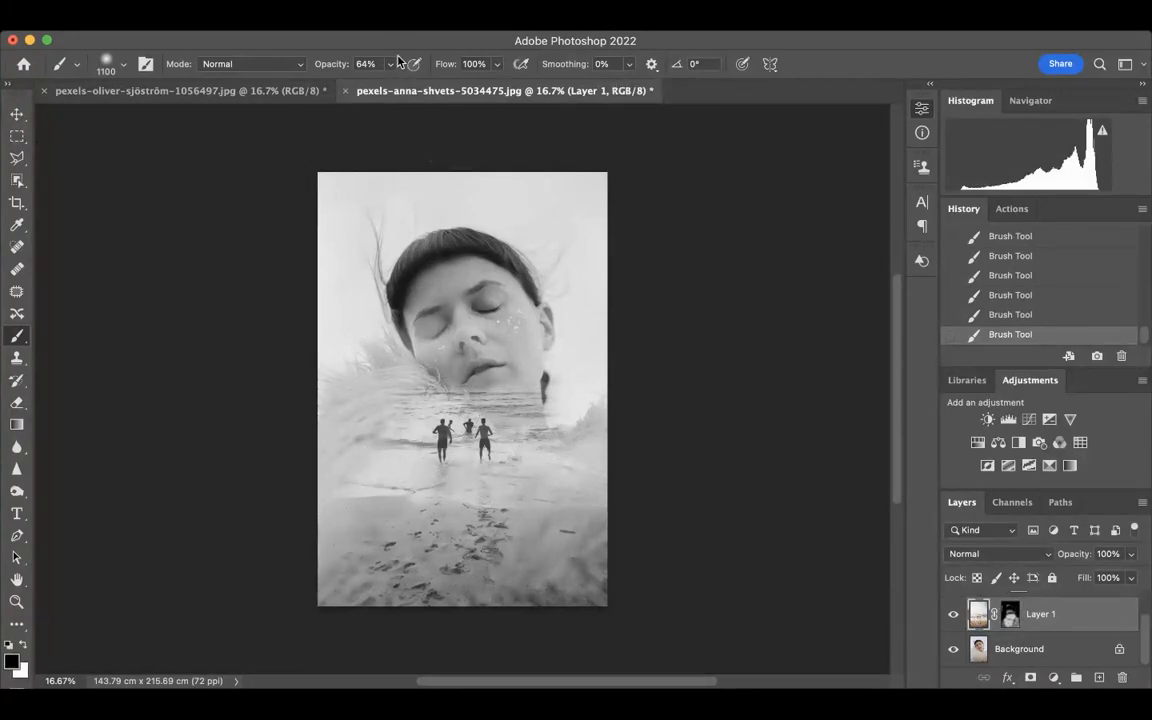
key("0")
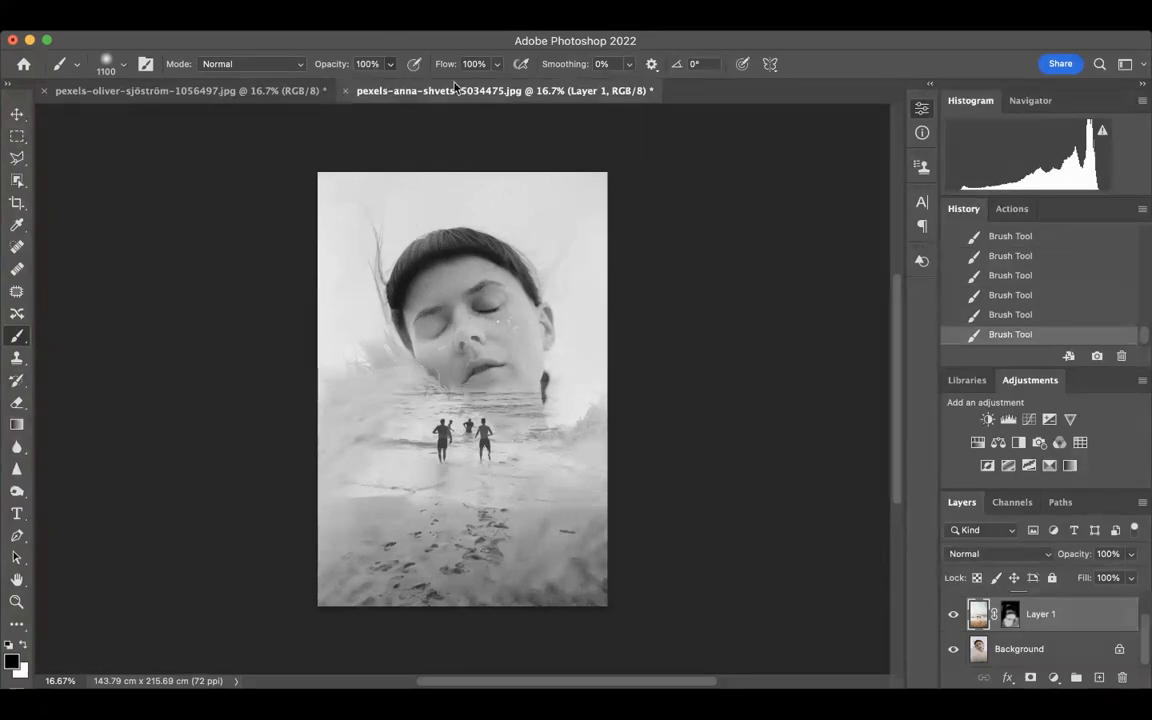
mouse_move(355, 482)
left_mouse_down()
mouse_move(410, 422)
mouse_move(581, 345)
left_mouse_up()
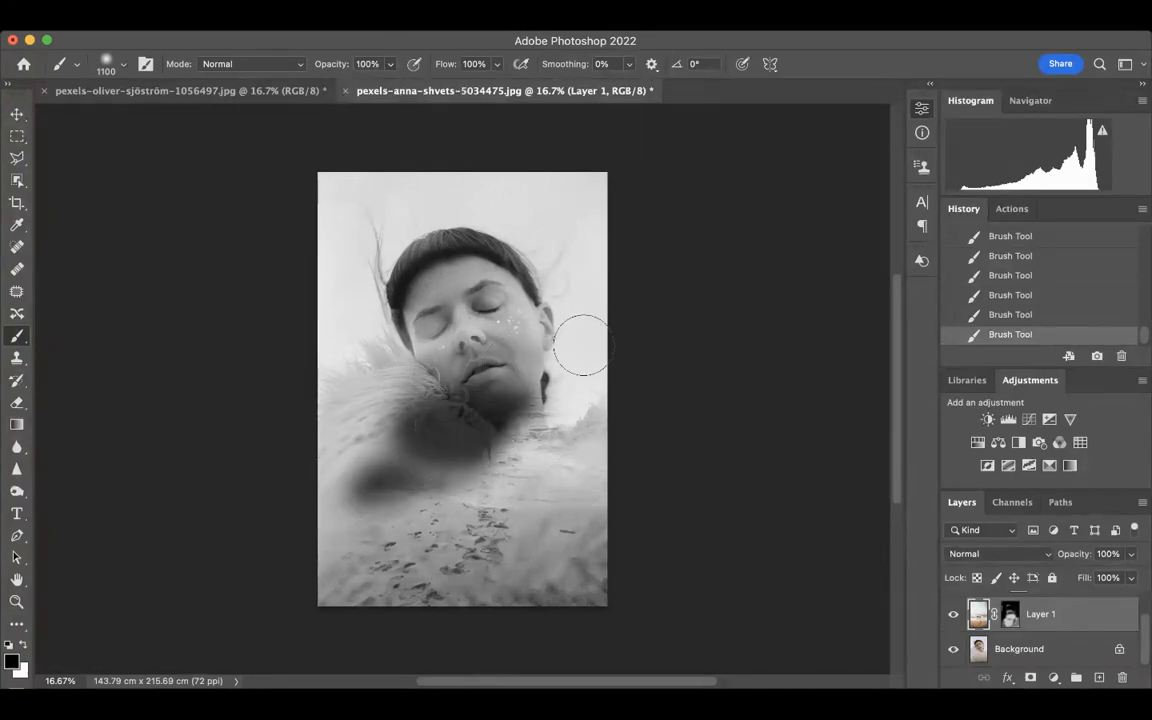
mouse_move(350, 548)
left_mouse_down()
mouse_move(400, 480)
mouse_move(419, 522)
mouse_move(385, 470)
left_mouse_up()
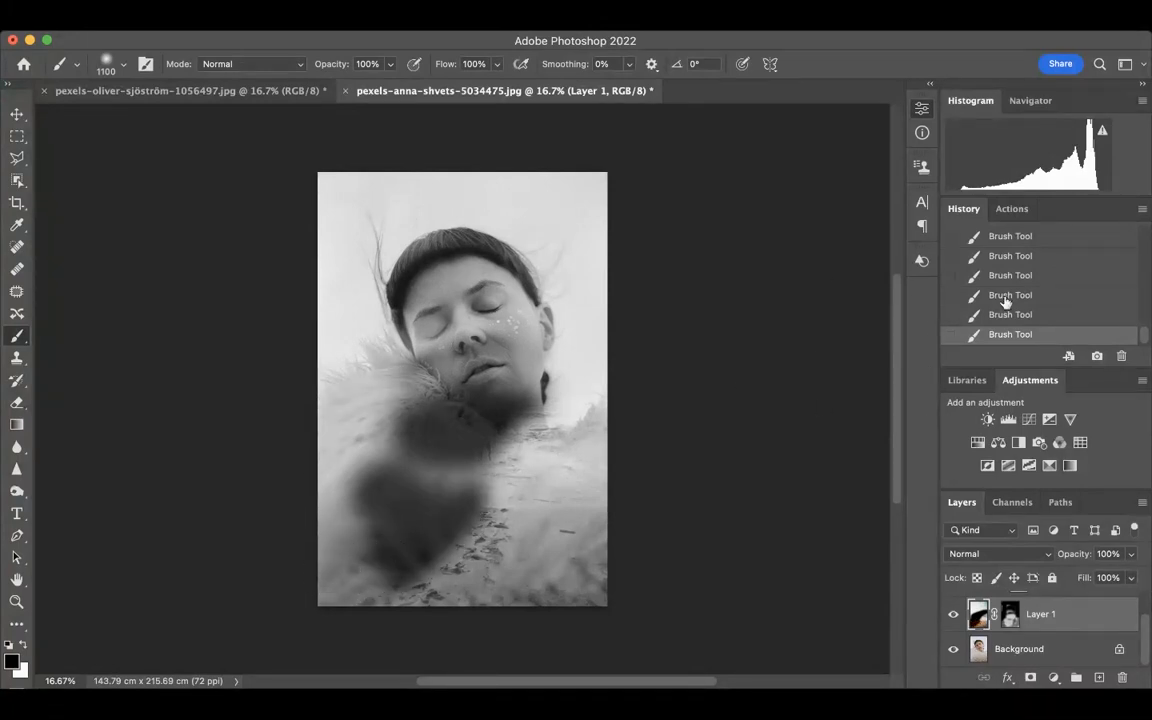
Step: Step back in the history to undo the black strokes on Layer 1's image and the last white mask stroke
left_click(1040, 314)
left_click(1033, 296)
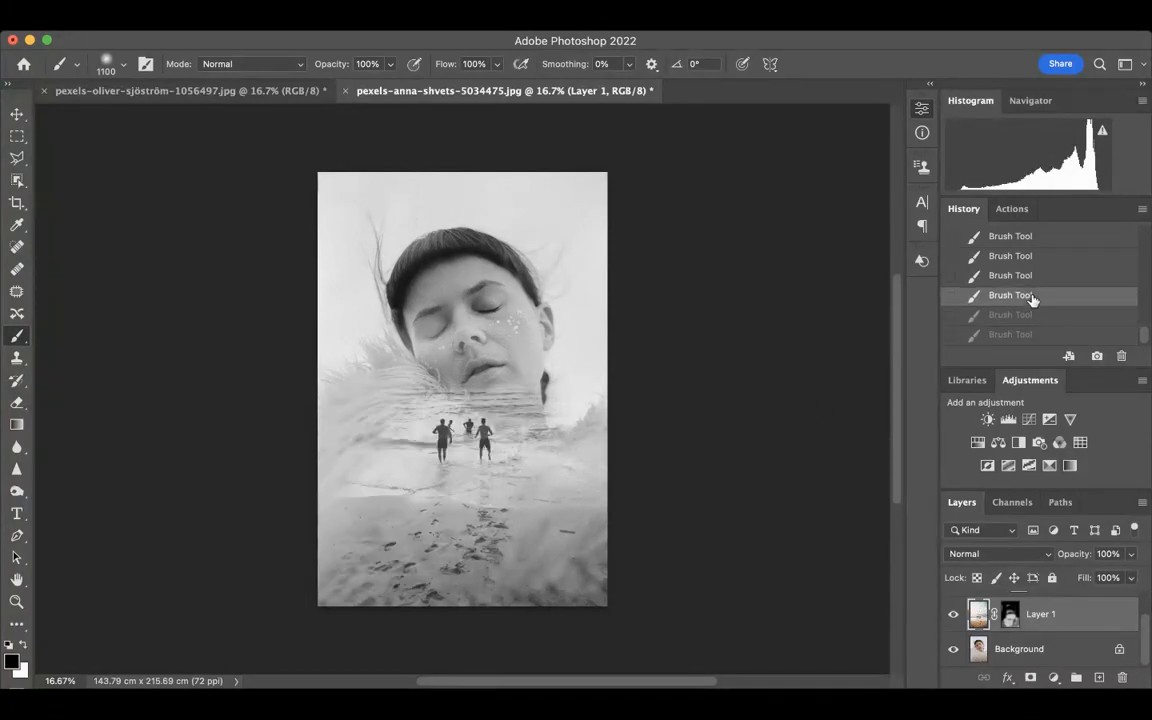
left_click(1028, 280)
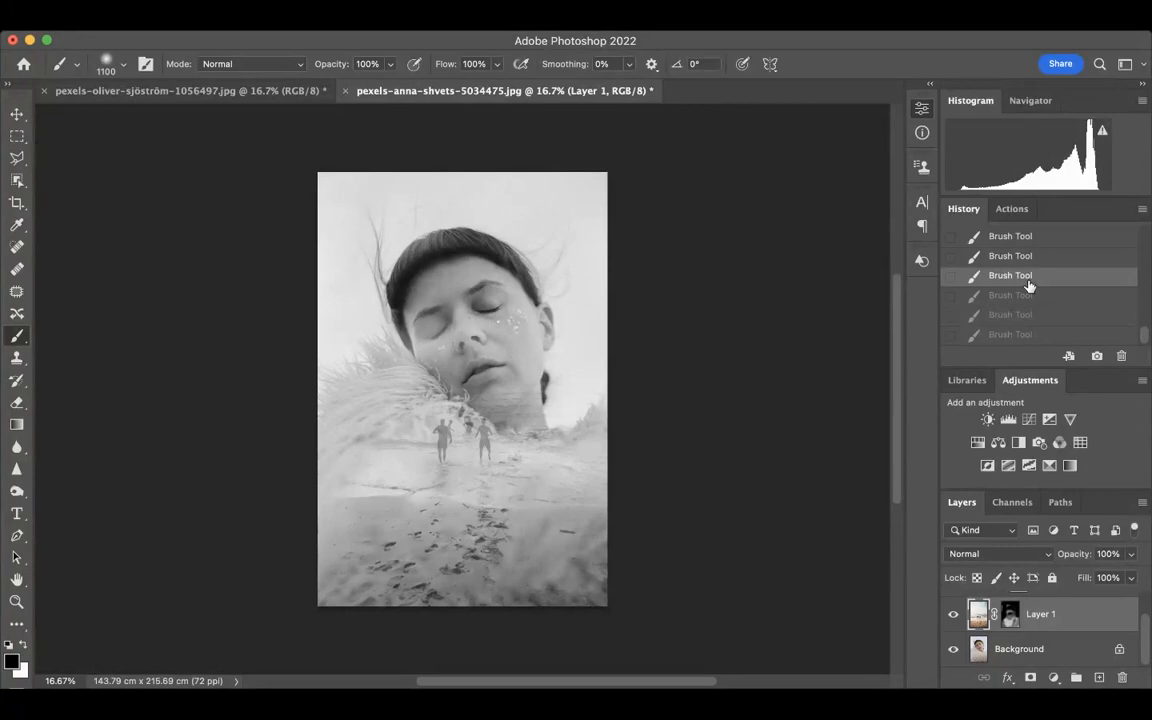
Step: On Layer 1's mask, paint black at 100% opacity over the runners and sea, then paint white to bring them back at full strength
left_click(1011, 625)
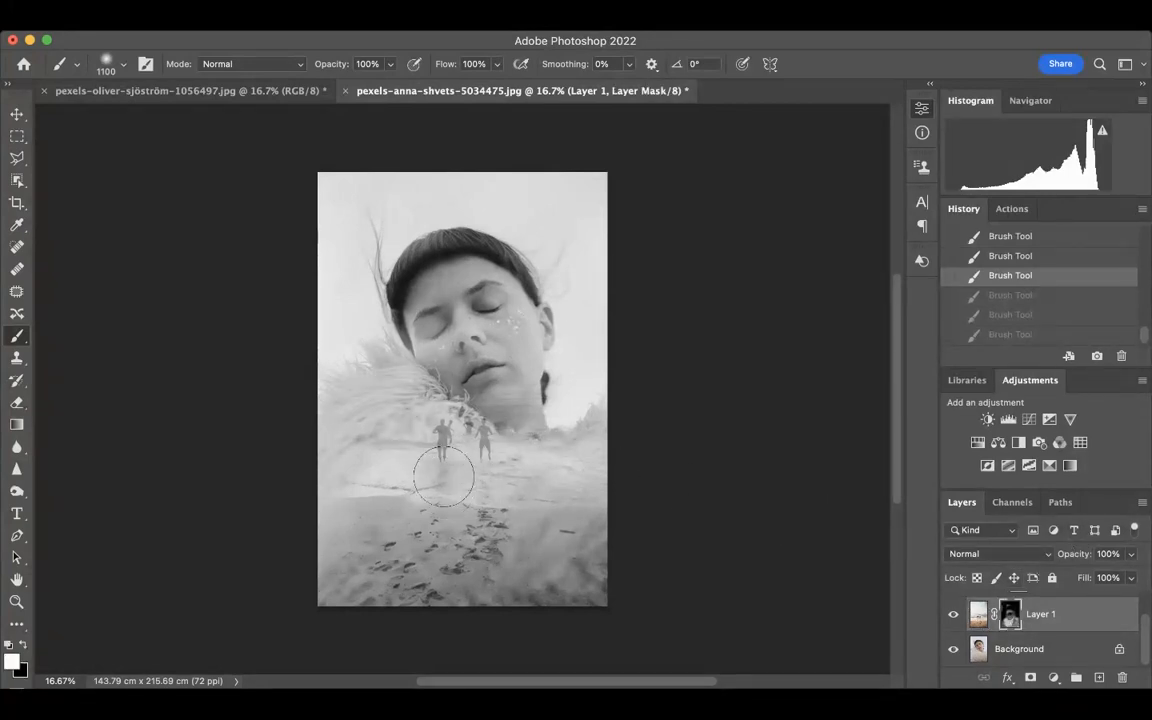
left_click(23, 646)
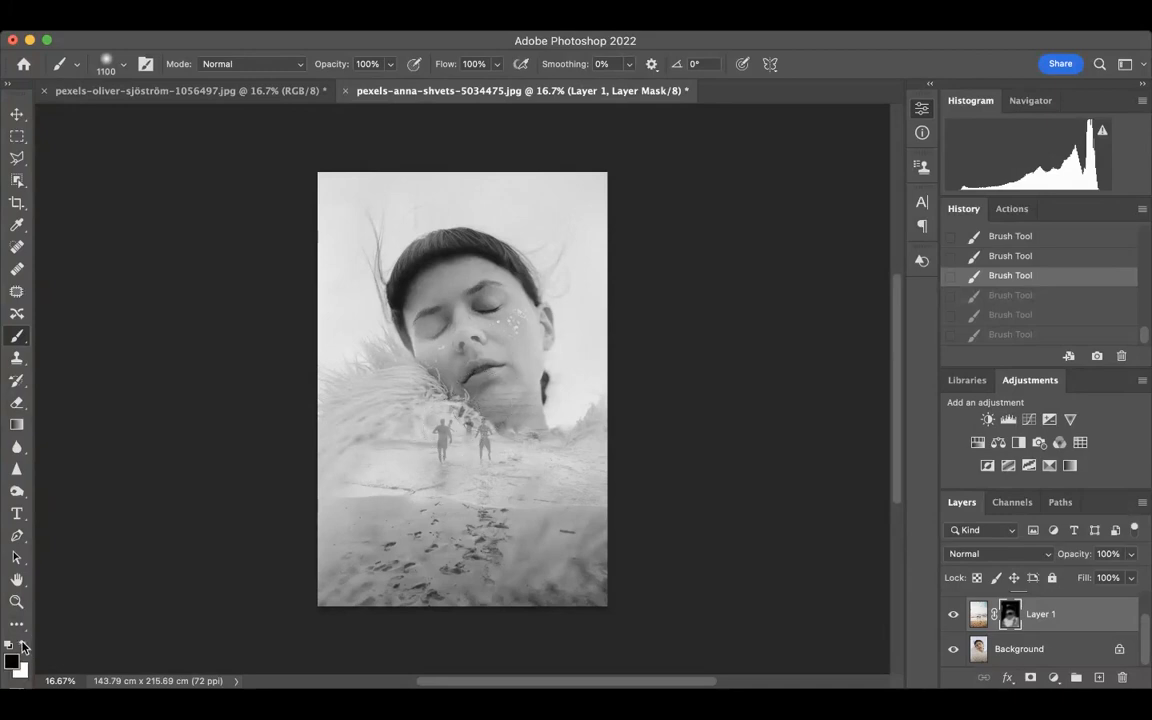
left_click_drag(436, 457, 338, 450)
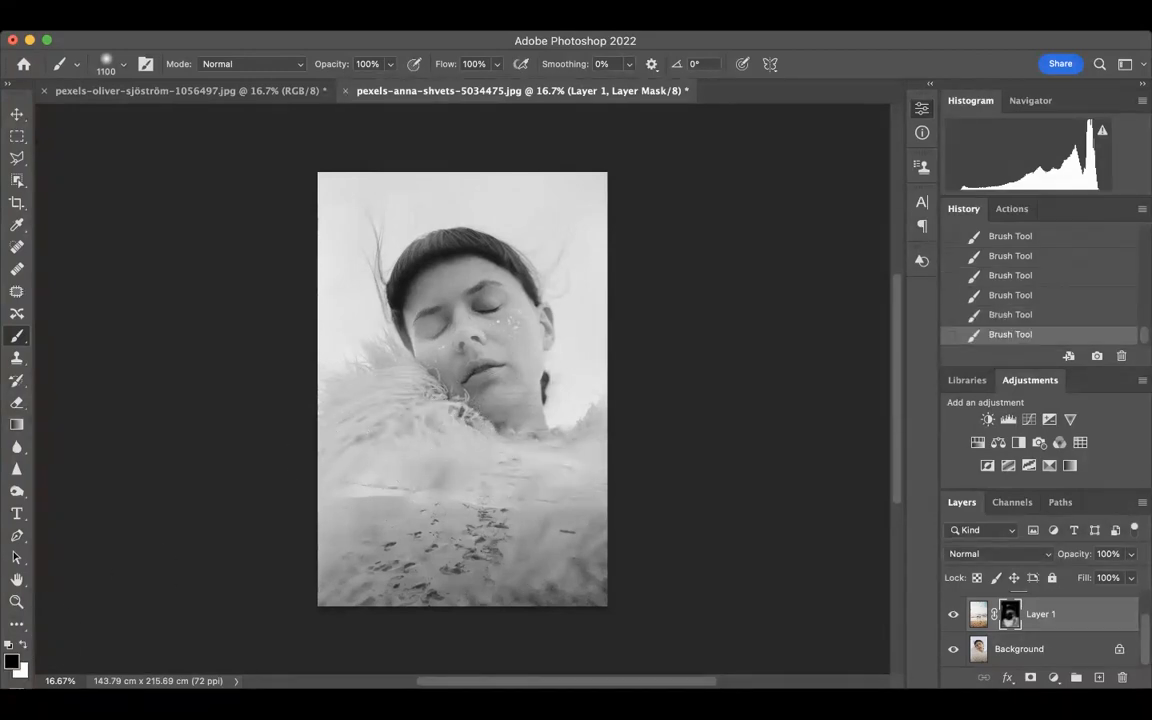
left_click(23, 648)
mouse_move(468, 442)
left_mouse_down()
mouse_move(386, 455)
mouse_move(492, 461)
mouse_move(370, 470)
left_mouse_up()
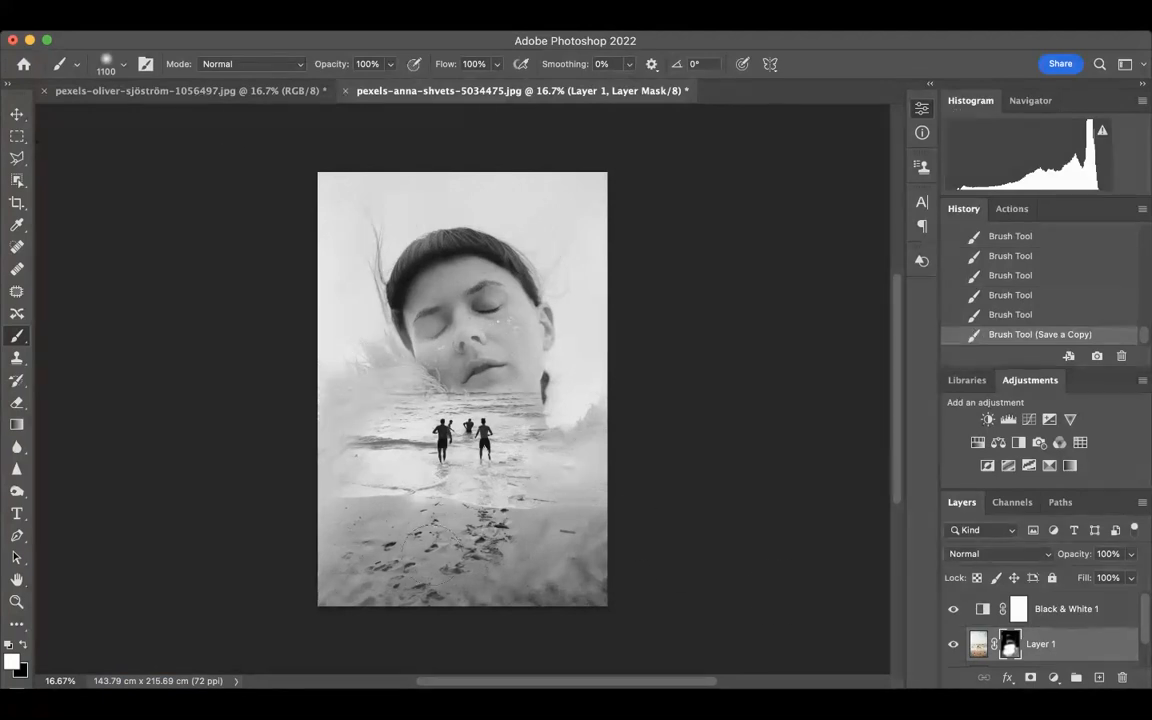
Step: Select the Black & White 1 layer and revert the document to the original pexels-anna-shvets-5034475.jpg history snapshot
scroll(1078, 650, "down", 1)
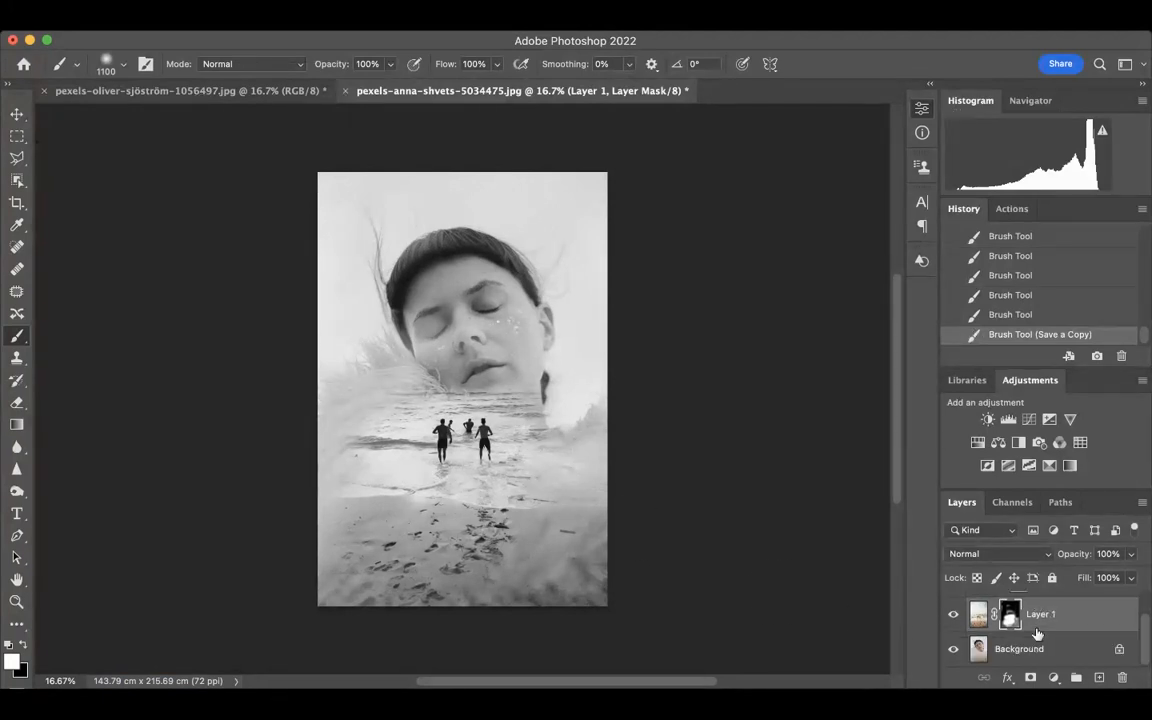
scroll(1085, 615, "up", 1)
left_click(1088, 609)
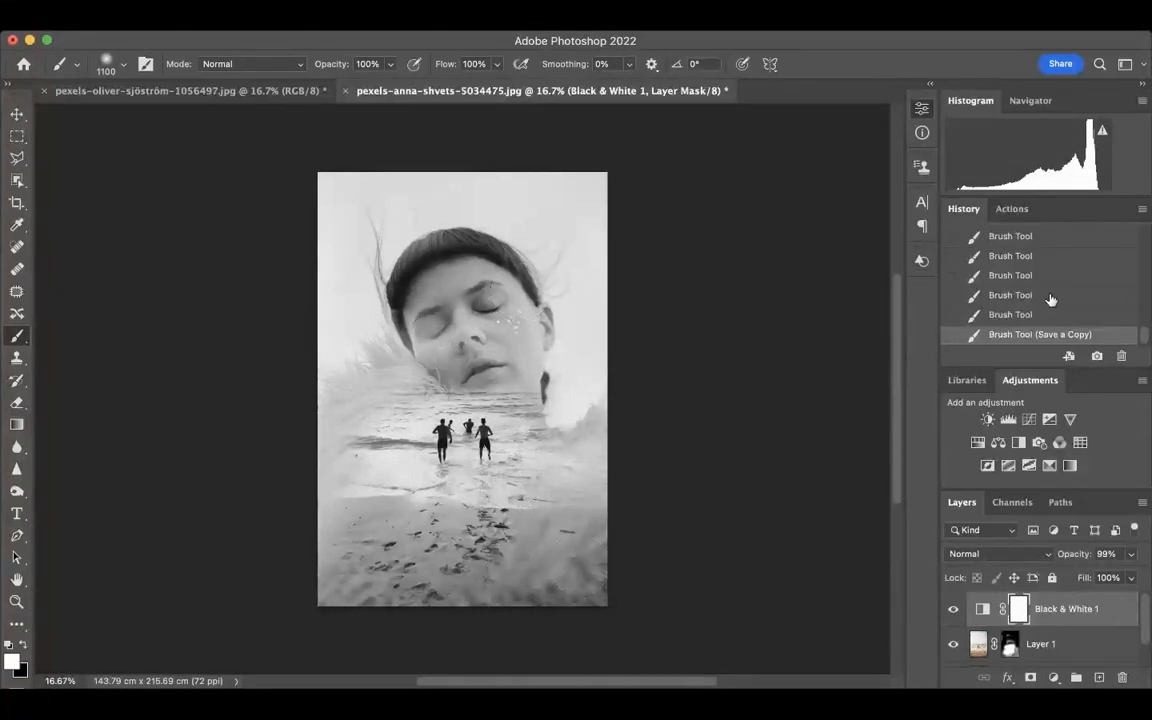
scroll(1045, 290, "up", 5)
left_click(1040, 254)
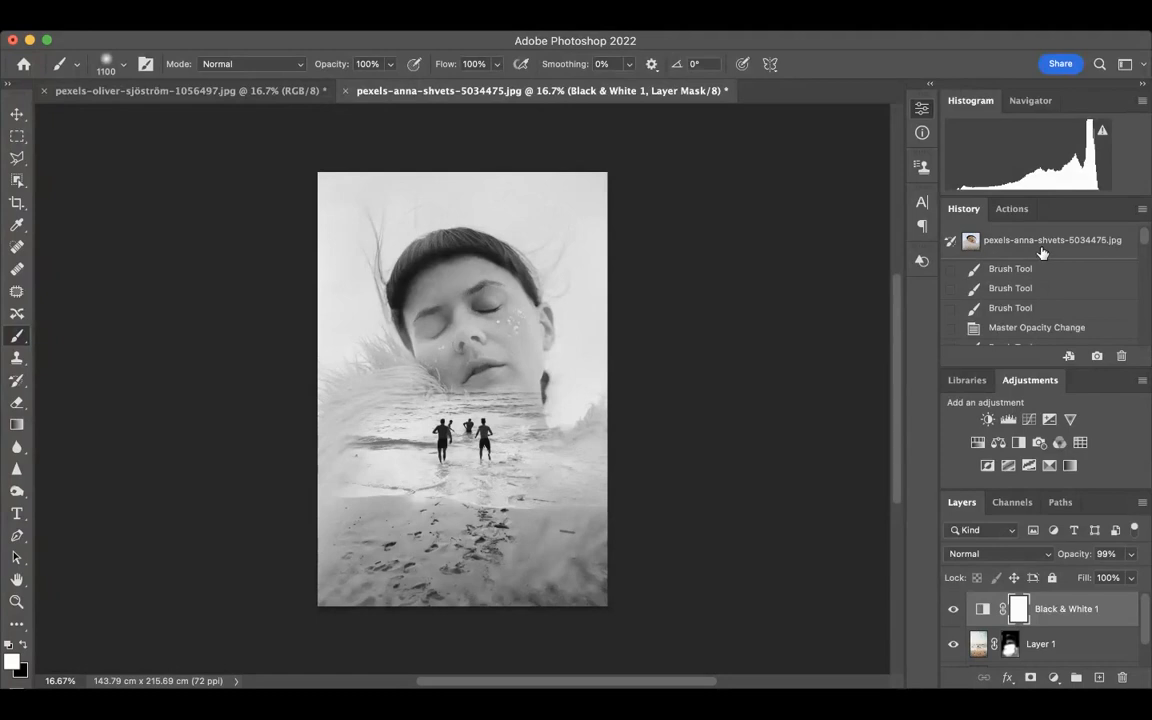
left_click(1040, 254)
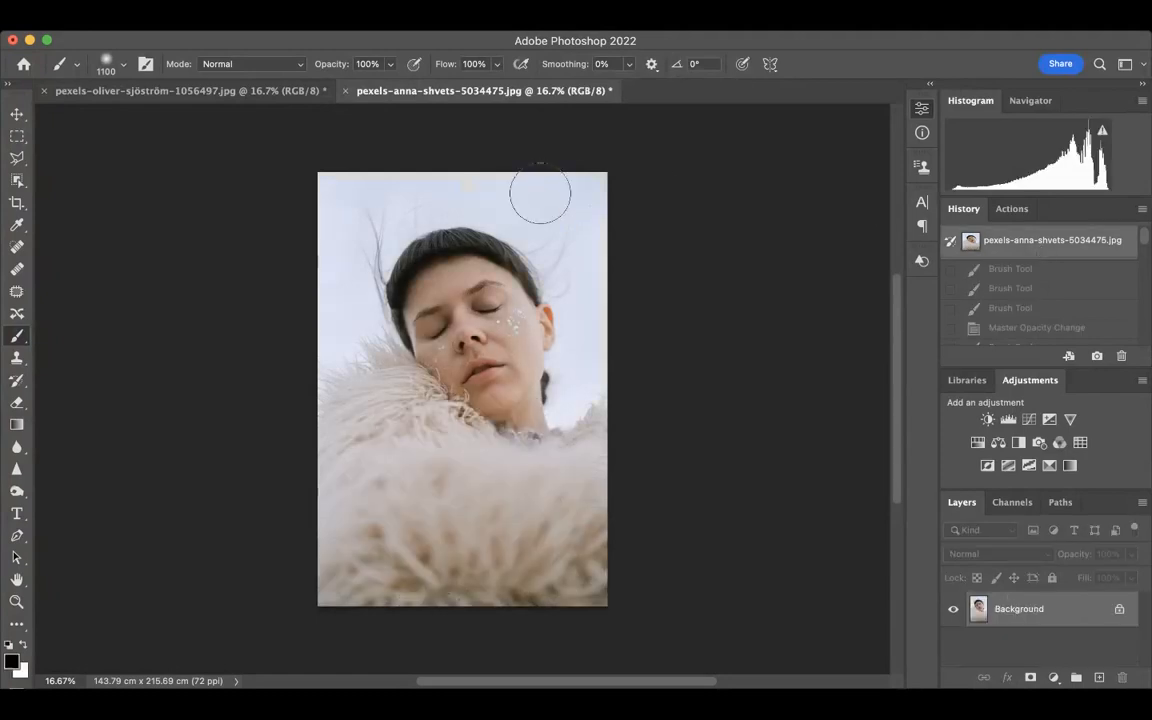
Step: In the portrait document, select the woman and her fur coat with Object Selection and copy them onto a new layer
left_click(235, 90)
left_click(477, 91)
left_click(18, 180)
left_click_drag(324, 176, 633, 617)
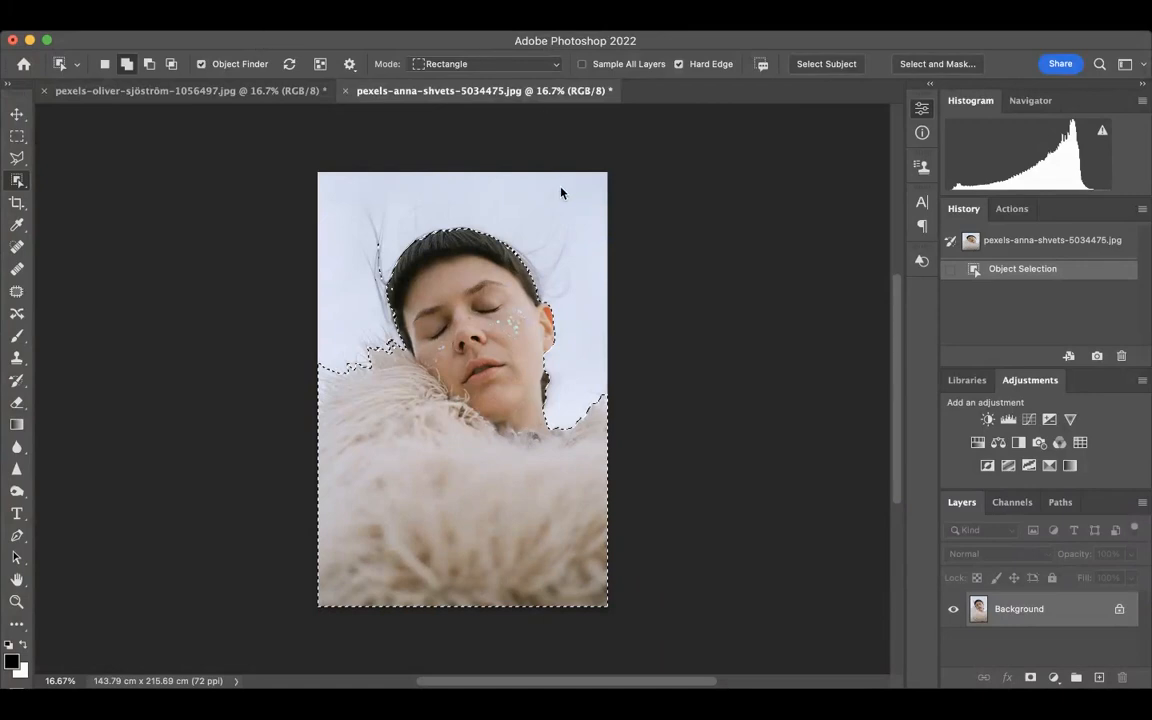
key("super+j")
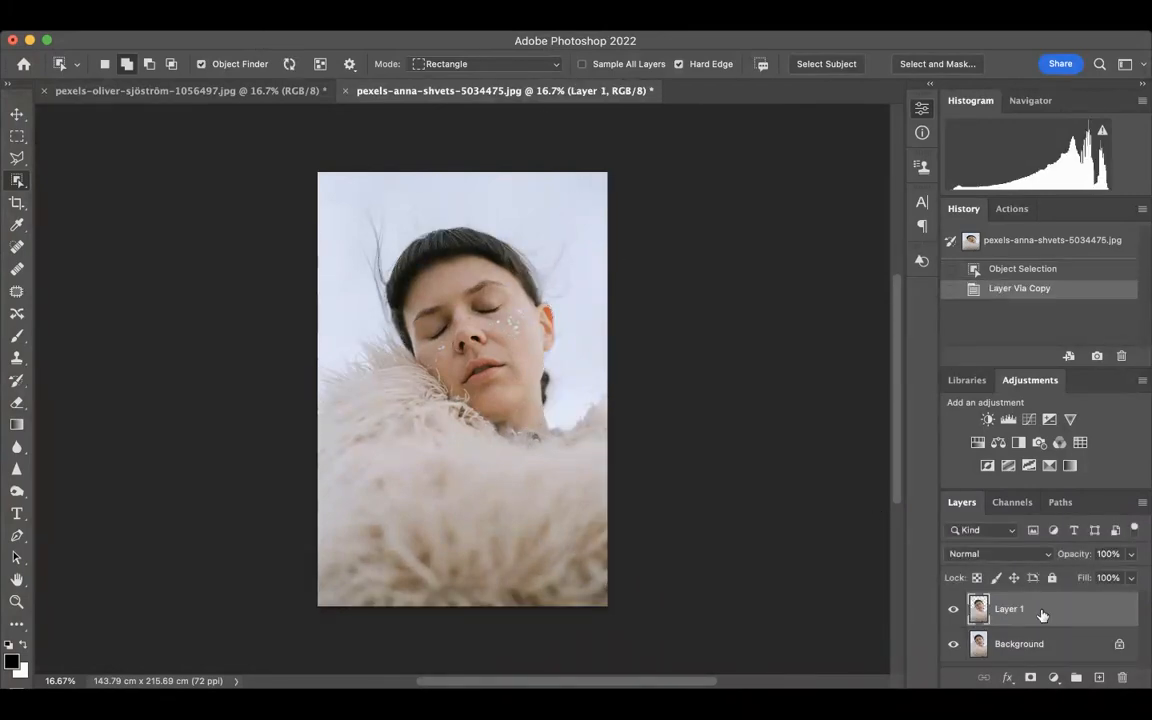
Step: Shift the copied woman on Layer 1 with the Move tool to check the cut-out against the background
left_click(17, 114)
mouse_move(507, 580)
left_mouse_down()
mouse_move(427, 527)
mouse_move(507, 589)
mouse_move(506, 571)
left_mouse_up()
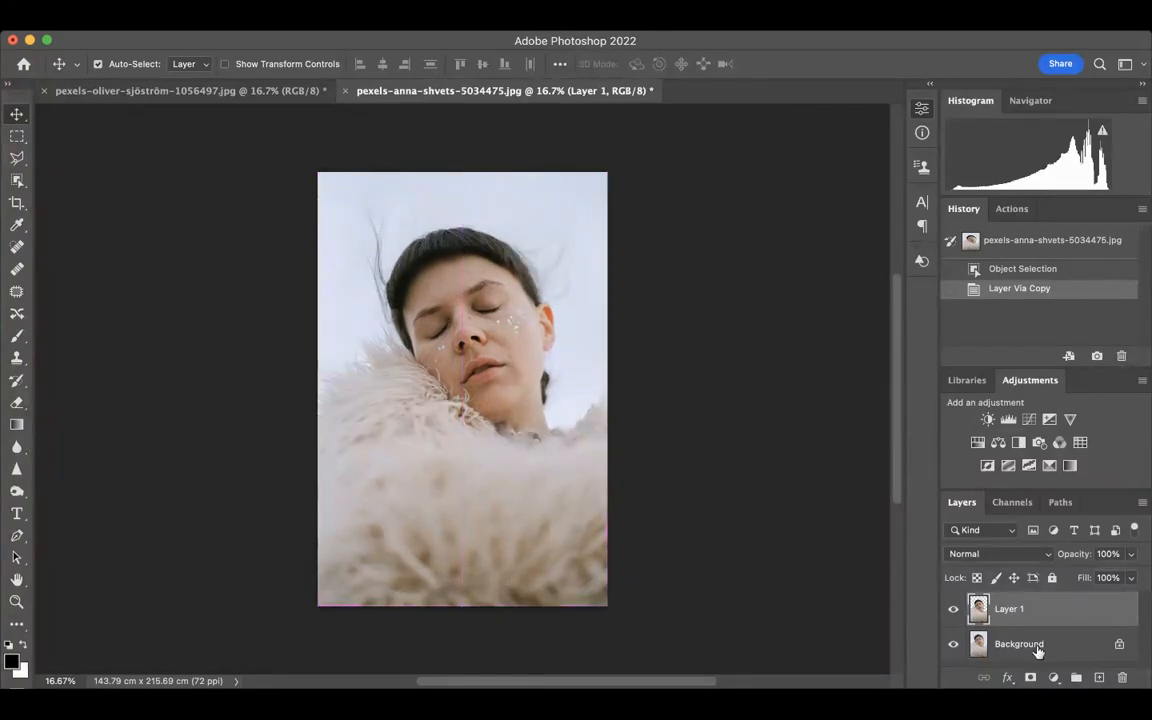
Step: Delete the Background layer and add a Solid Color fill layer in light grey
left_click(1038, 648)
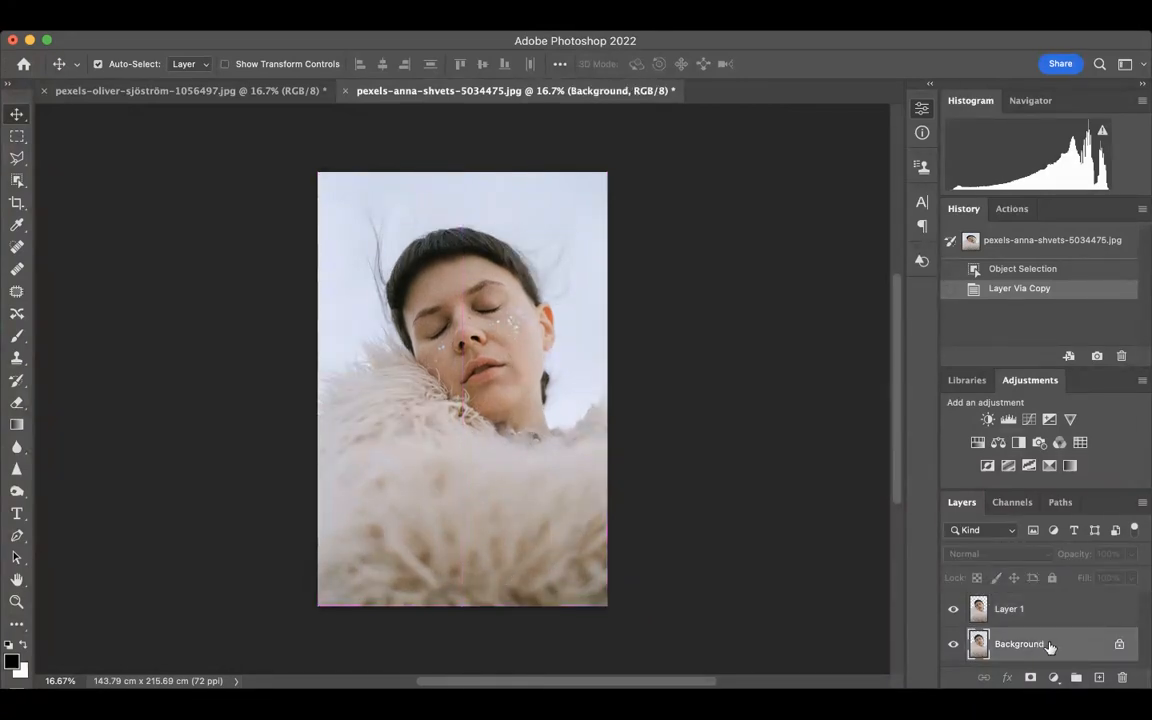
key("BackSpace")
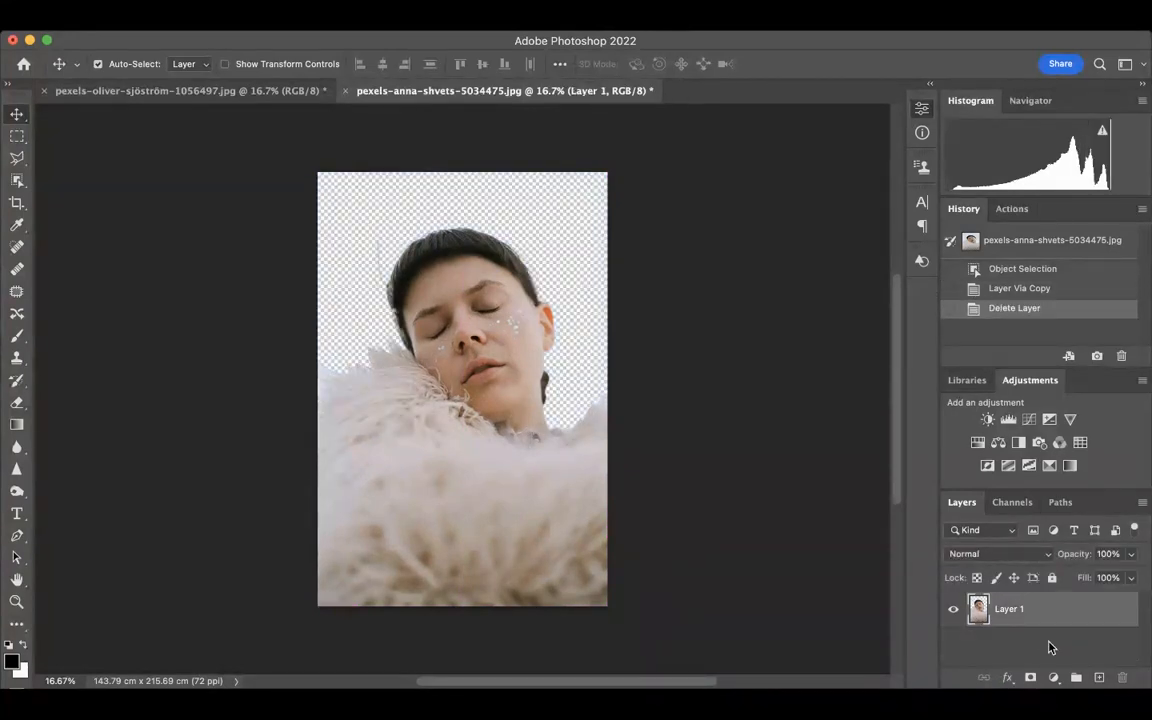
left_click(1076, 320)
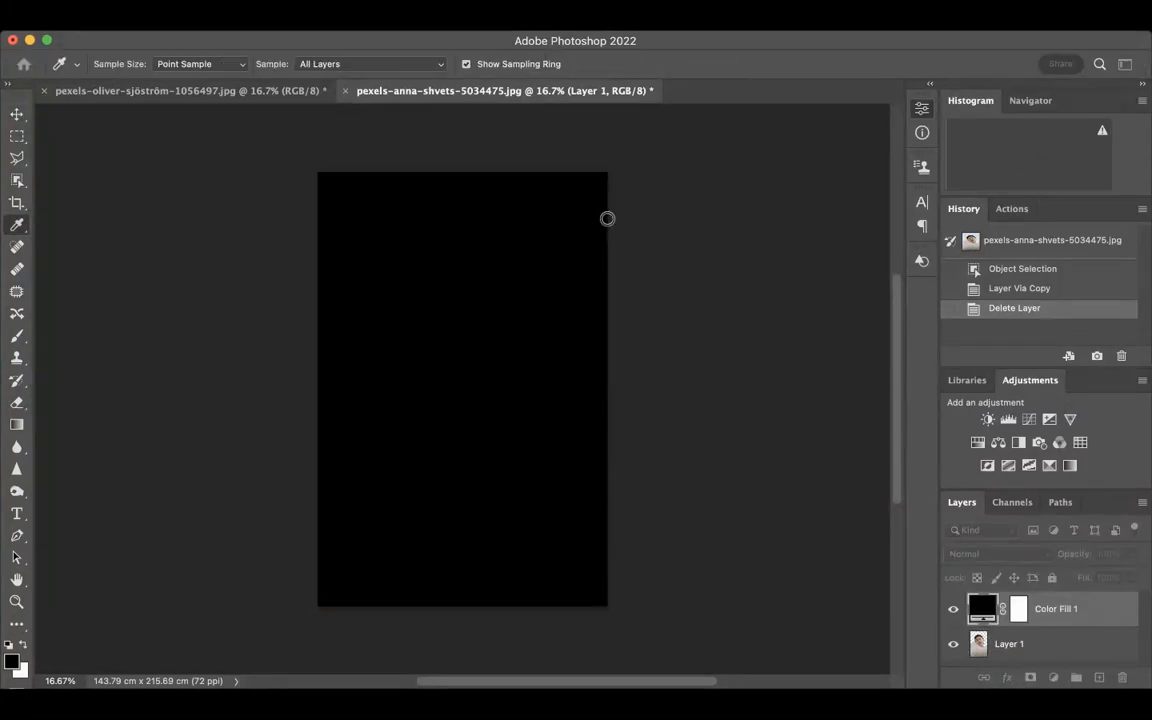
left_click(533, 180)
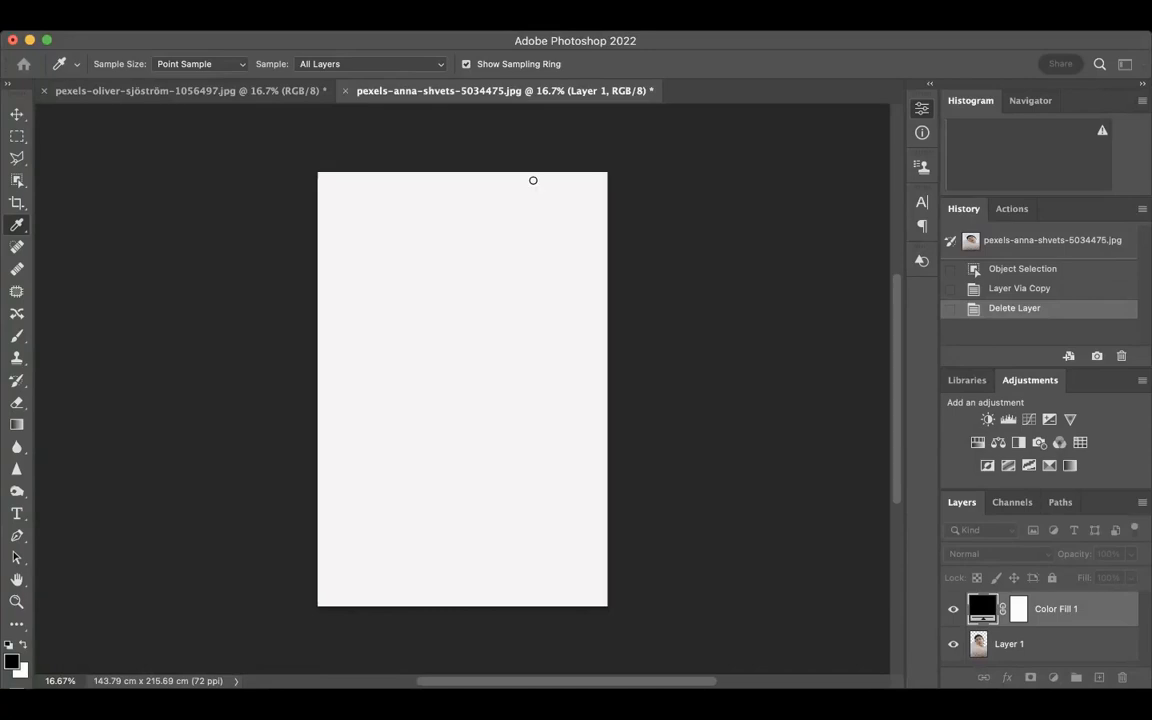
left_click(532, 207)
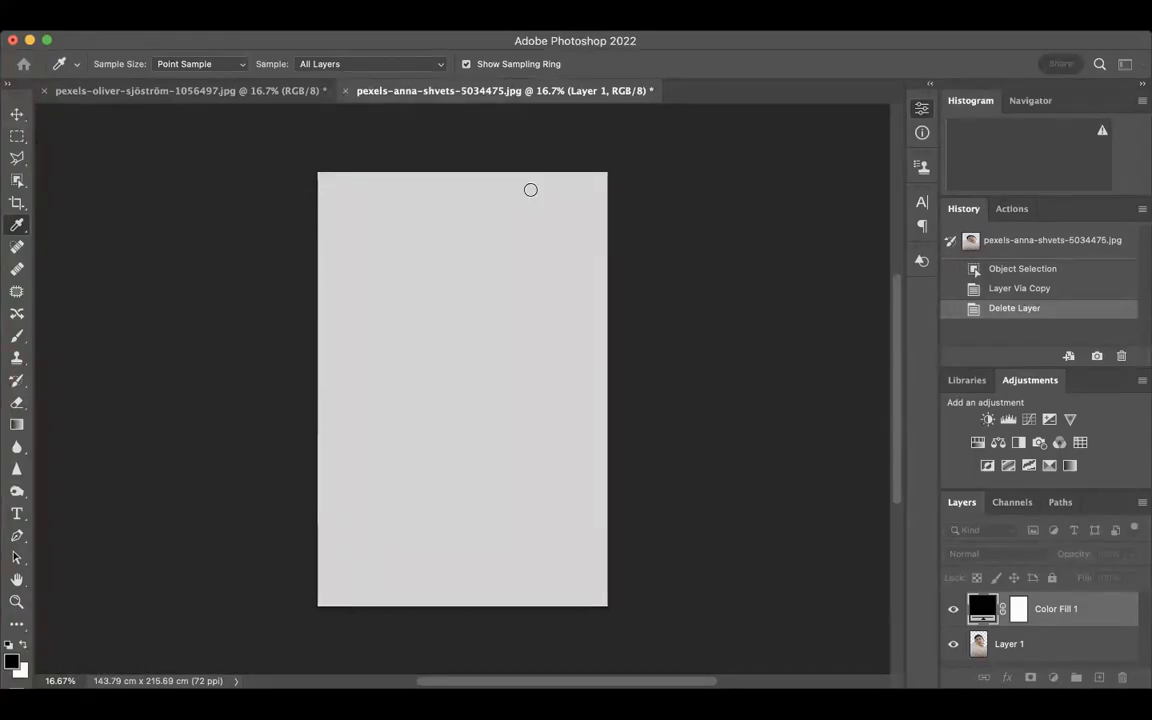
left_click(531, 191)
left_click(906, 169)
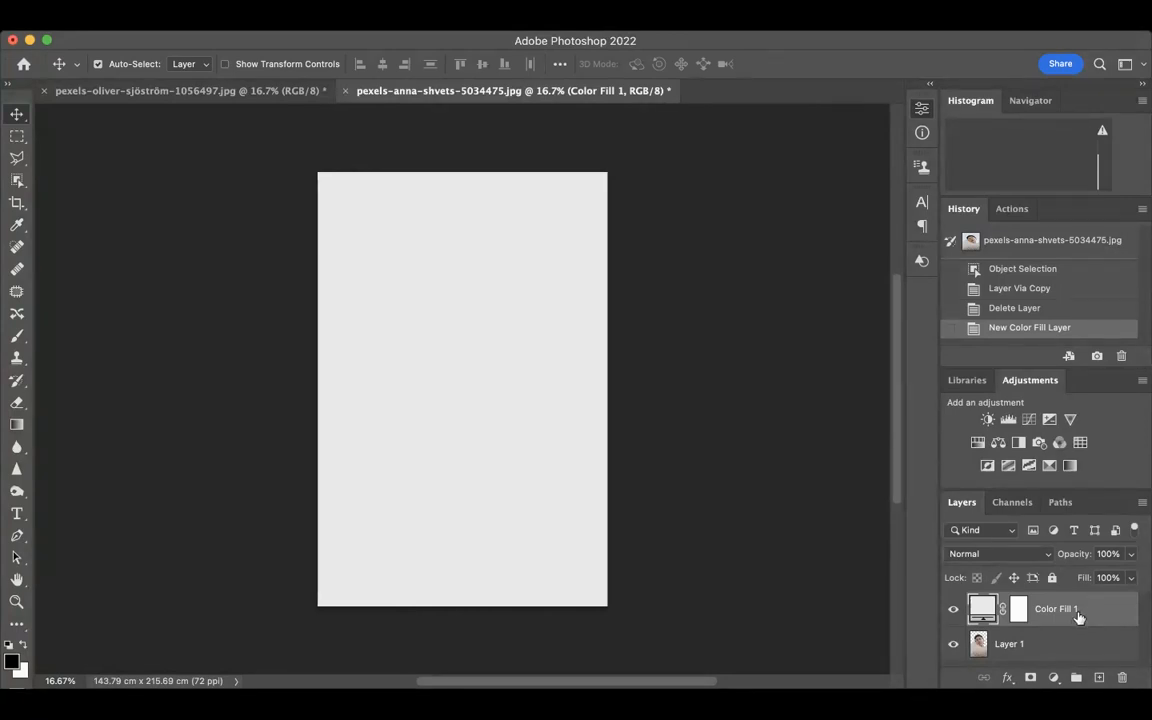
Step: Place the Color Fill 1 layer beneath Layer 1 and shift the cut-out woman slightly downward
left_click_drag(1078, 616, 1060, 659)
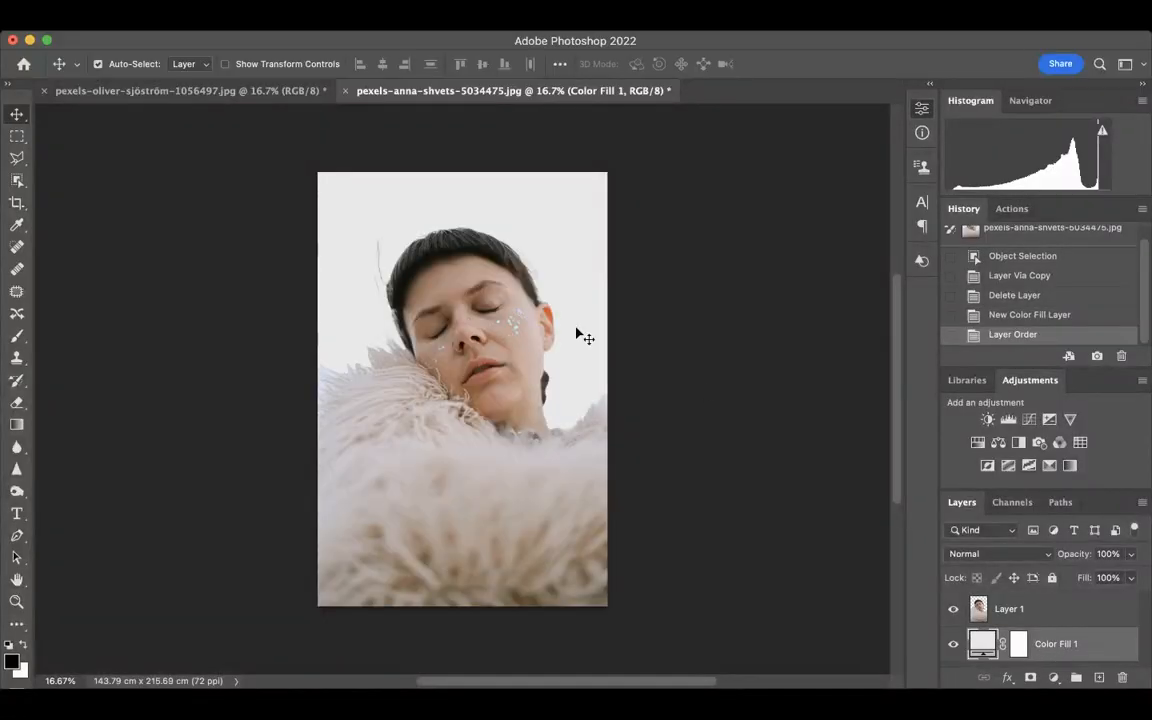
mouse_move(431, 375)
left_mouse_down()
mouse_move(487, 375)
mouse_move(434, 382)
left_mouse_up()
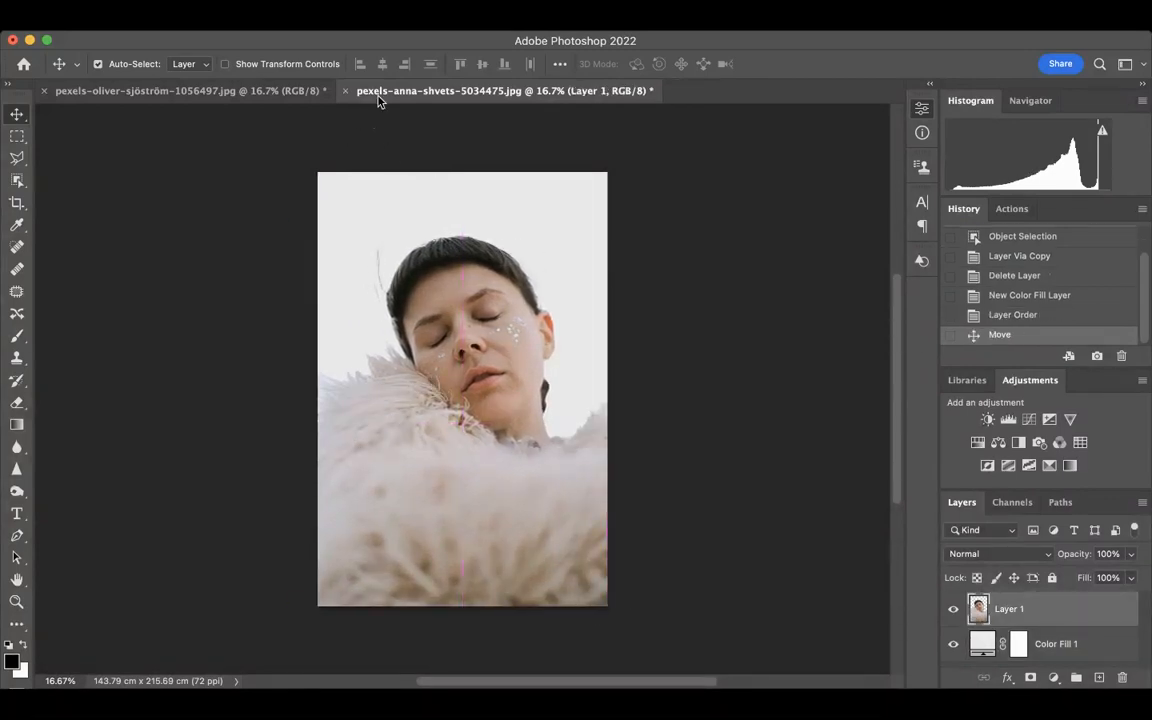
Step: Bring the beach photo into the portrait document as a new layer and scale it to about 103.5% to cover the canvas
left_click(265, 92)
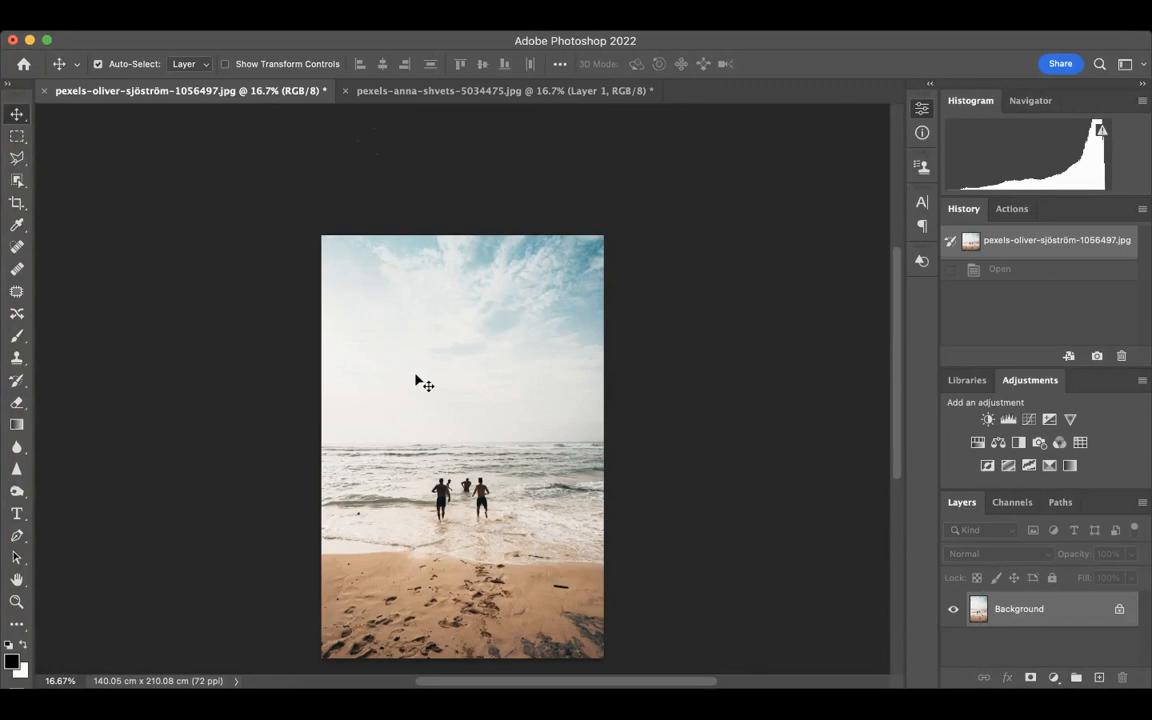
mouse_move(417, 378)
left_mouse_down()
mouse_move(426, 98)
mouse_move(404, 349)
mouse_move(461, 443)
mouse_move(420, 352)
mouse_move(413, 361)
left_mouse_up()
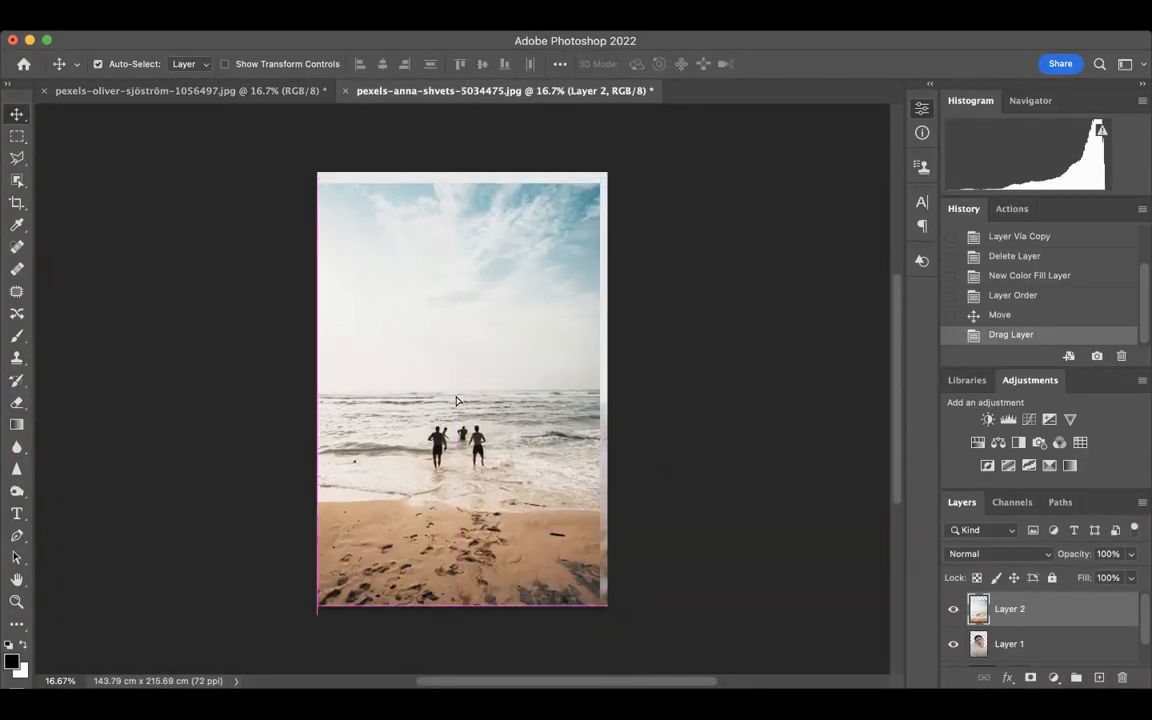
key("ctrl+t")
left_click_drag(603, 178, 621, 172)
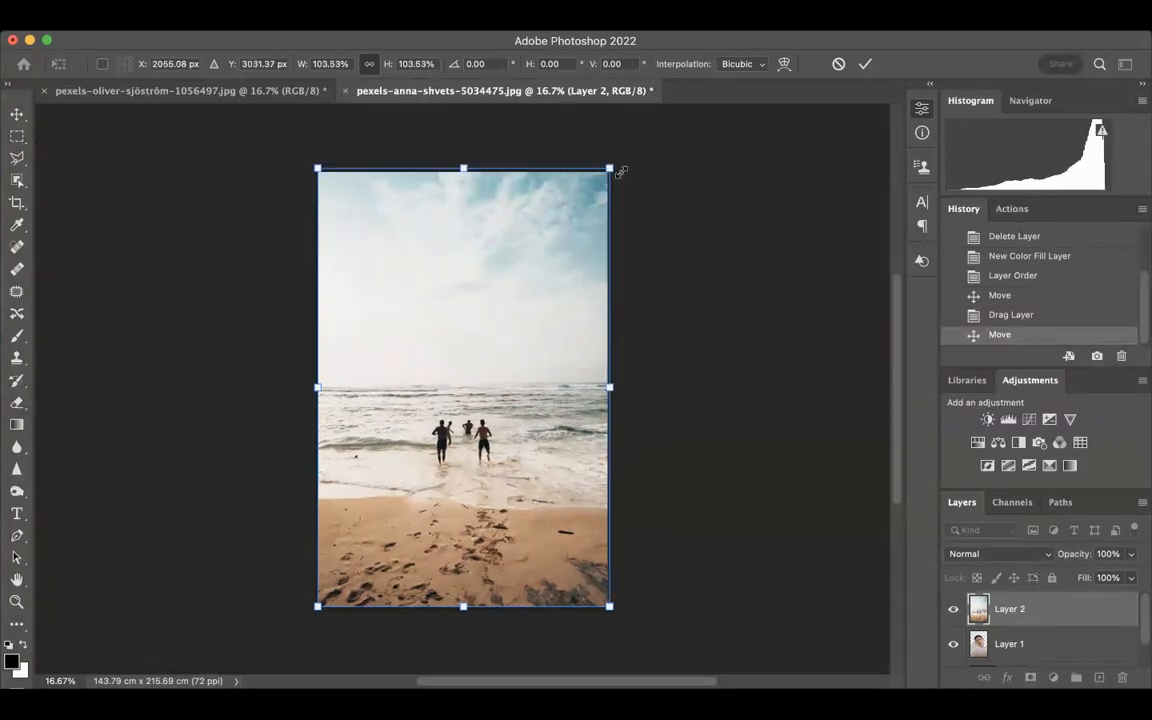
key("Return")
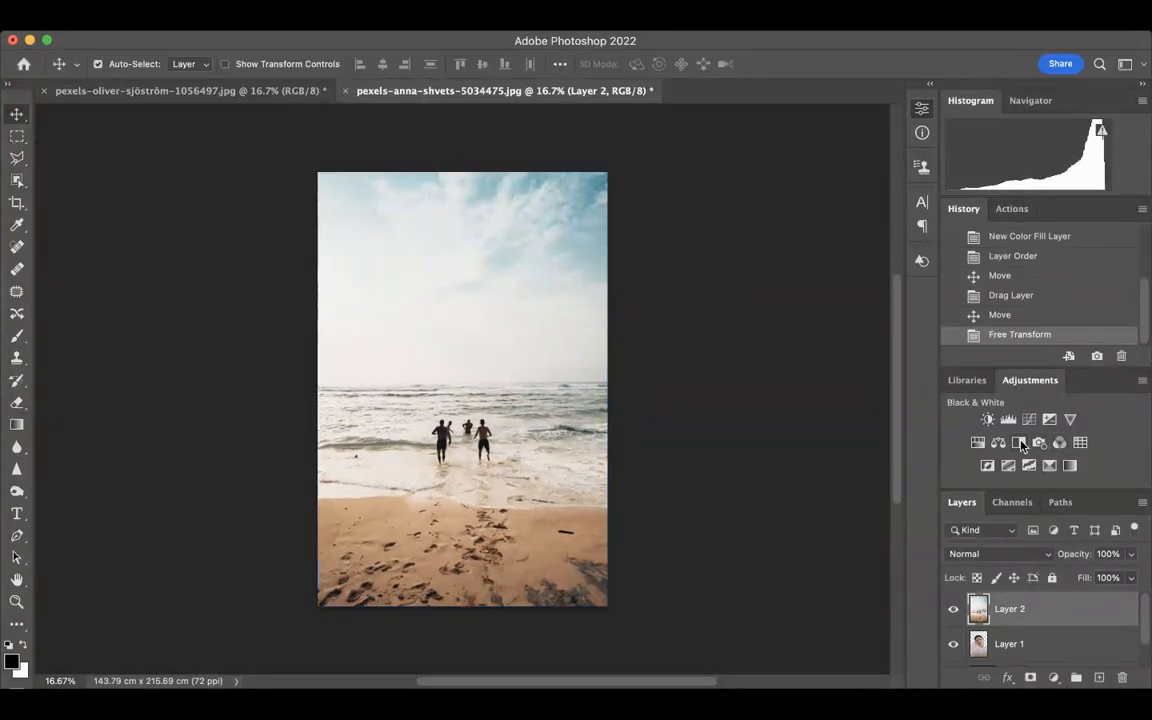
Step: Add a Black & White adjustment layer above the beach photo and hide the beach layer, Layer 2
left_click(1019, 443)
left_click(1049, 650)
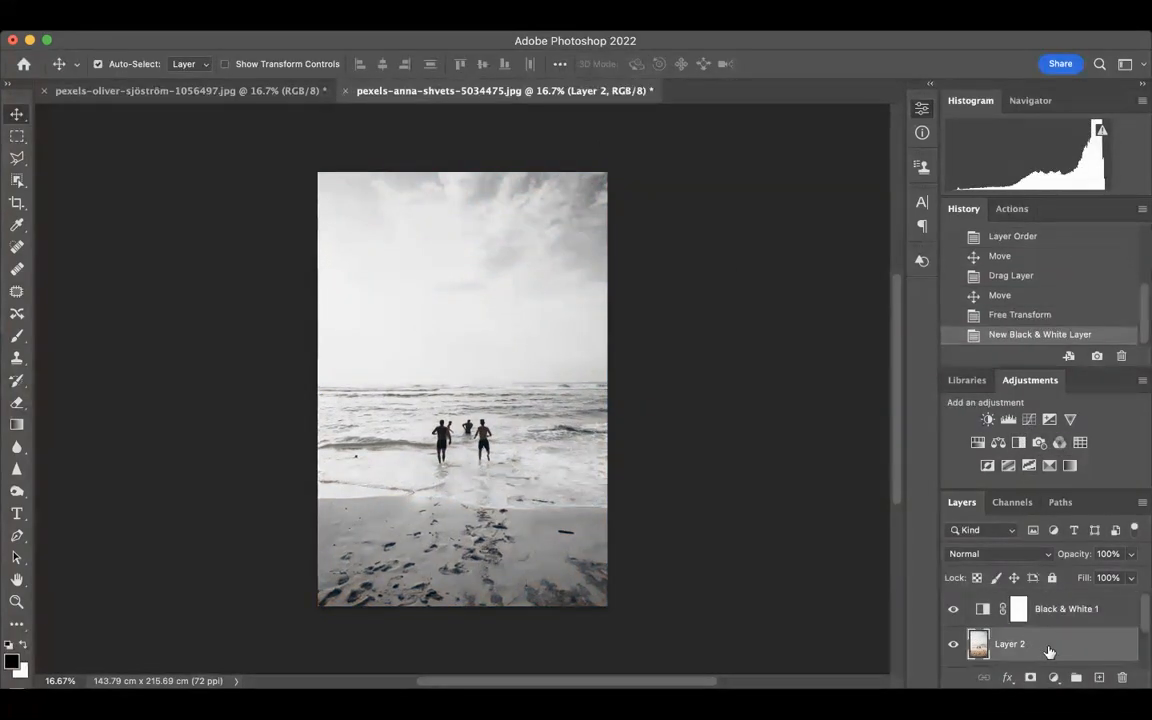
scroll(1018, 660, "down", 1)
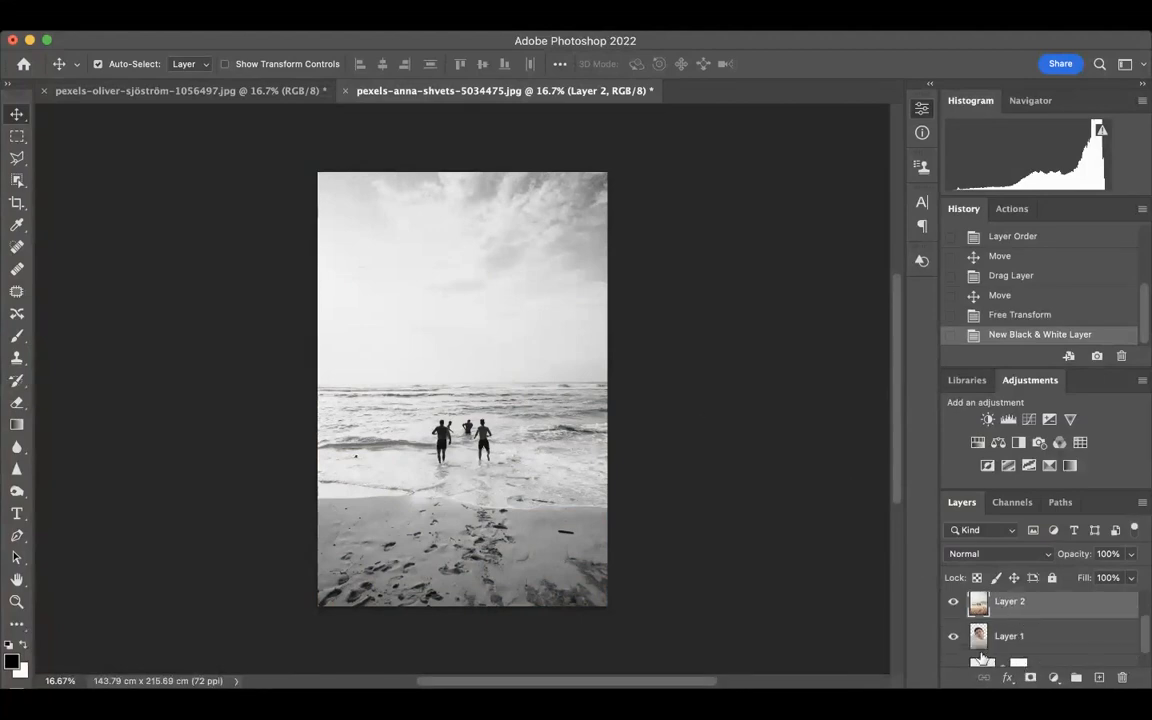
left_click(953, 605)
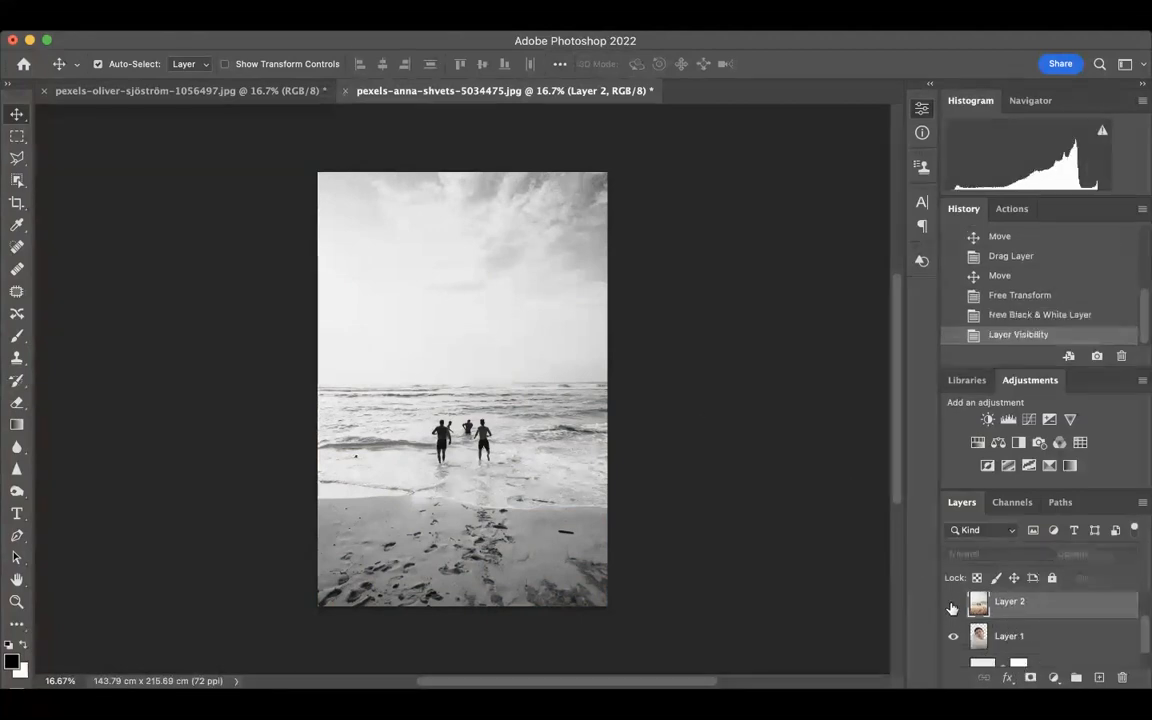
Step: On Layer 1, select the woman and her fur coat with Object Selection and invert the selection
left_click(1046, 648)
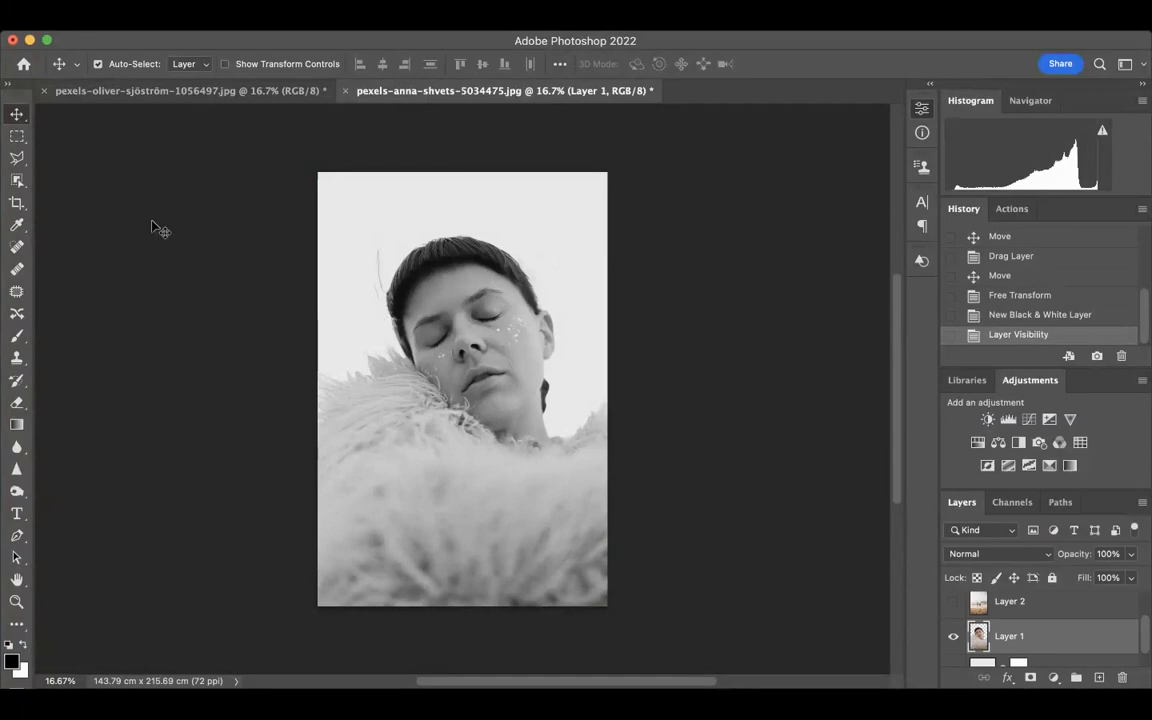
left_click(17, 180)
left_click_drag(322, 218, 624, 633)
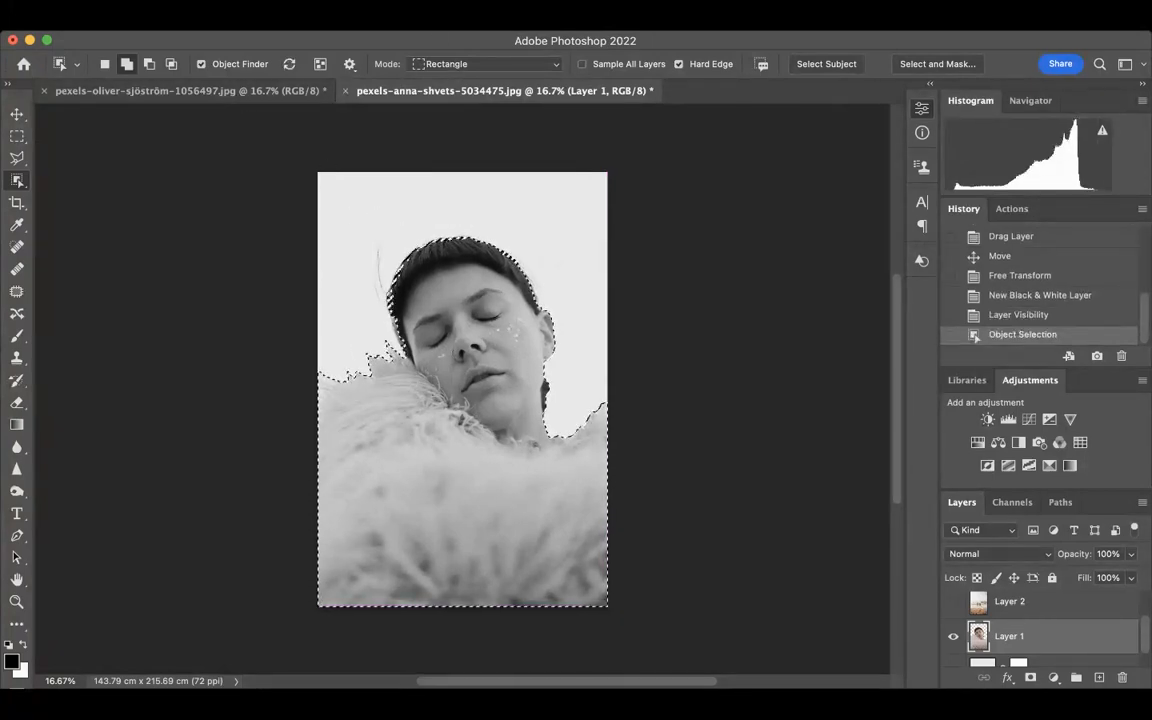
key("shift+super+i")
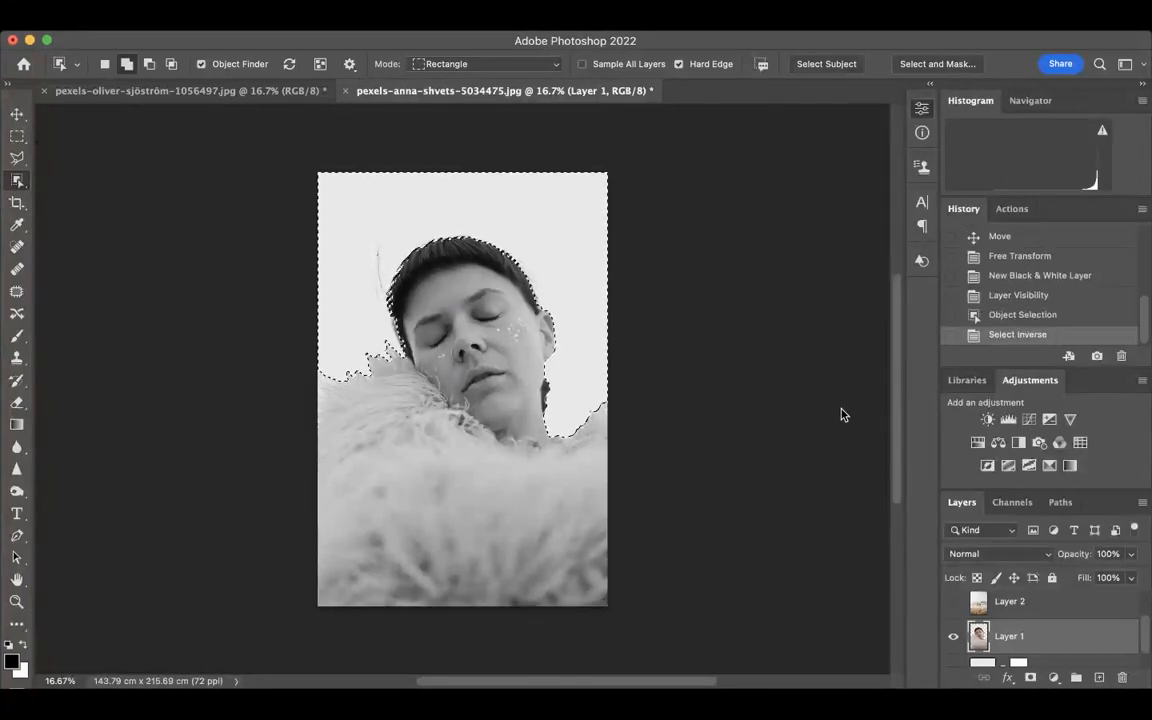
Step: Show Layer 2 again, clear its beach image outside the woman's outline, and deselect
left_click(953, 603)
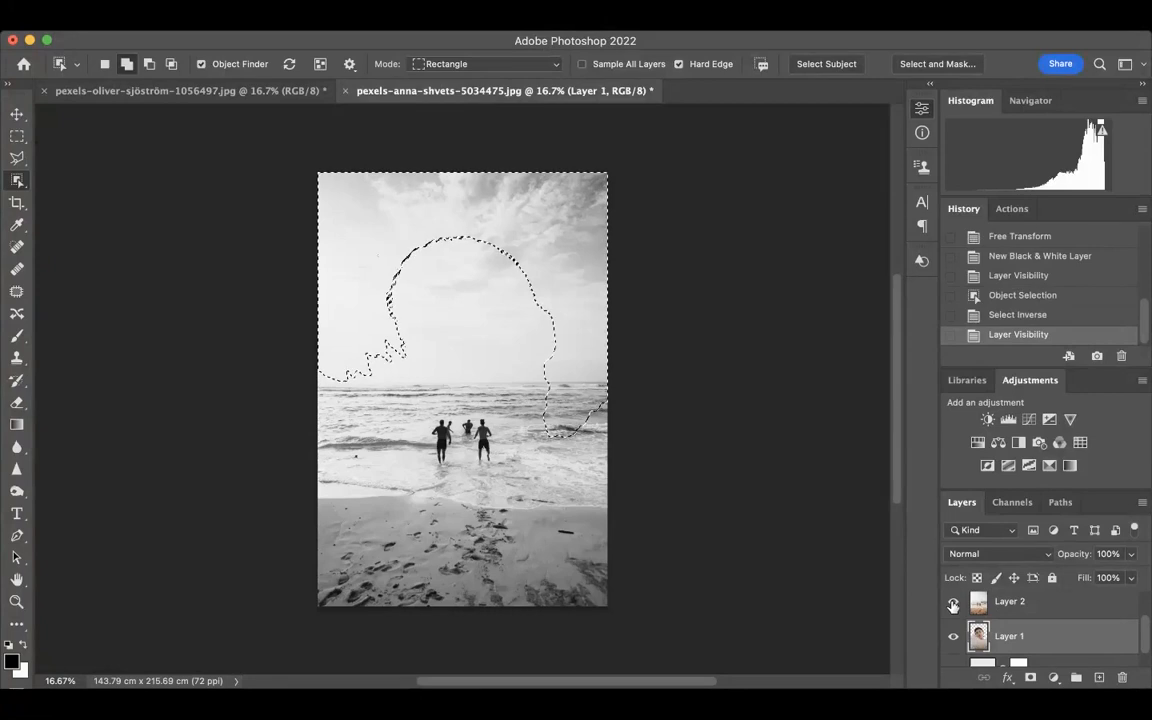
left_click(1020, 605)
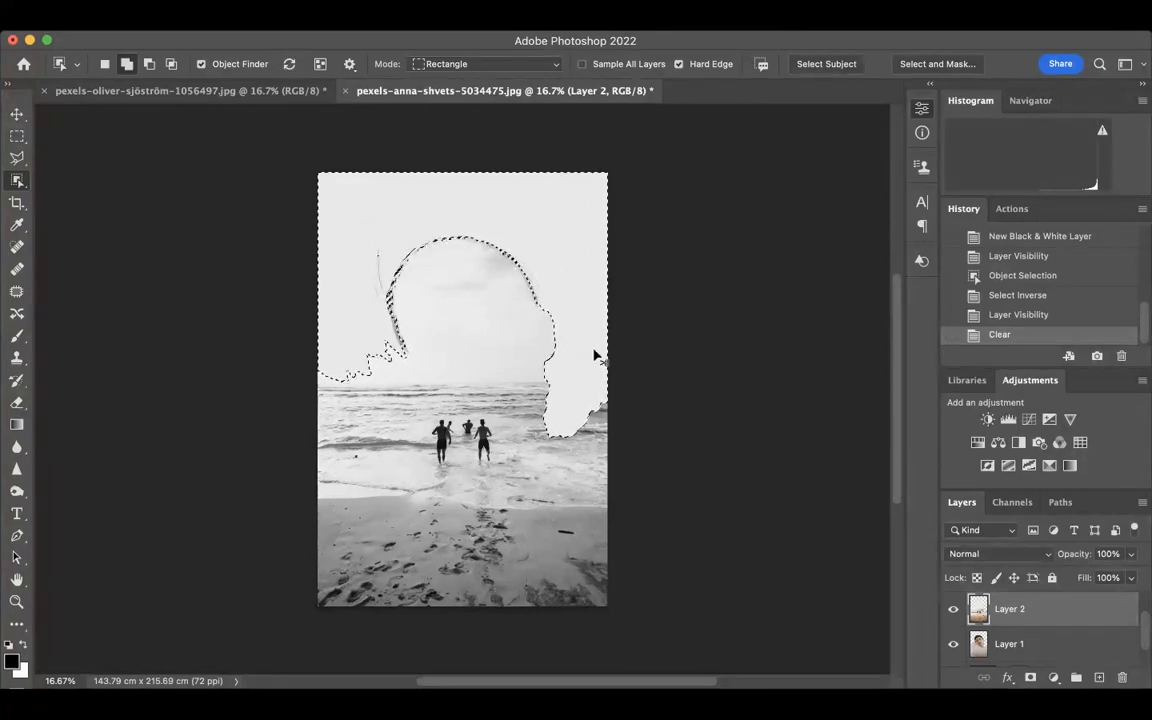
key("super+d")
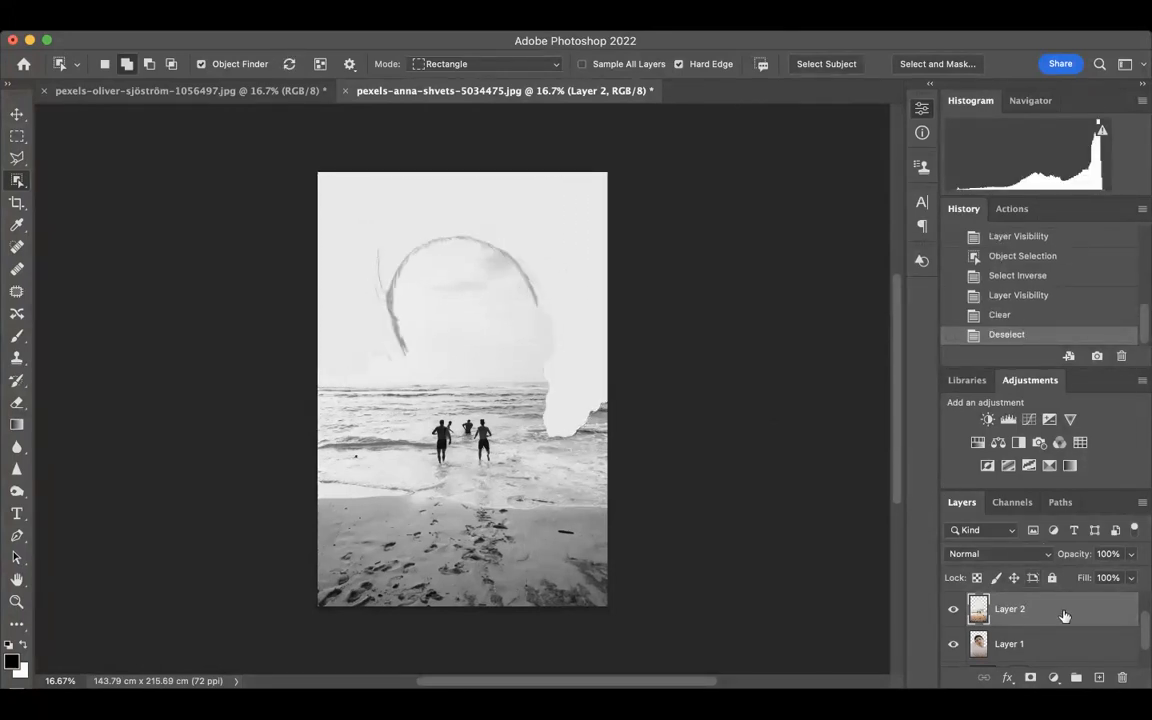
Step: Try reduced opacities and other blend modes on Layer 2, ending with Normal at 100% opacity
key("6")
key("6")
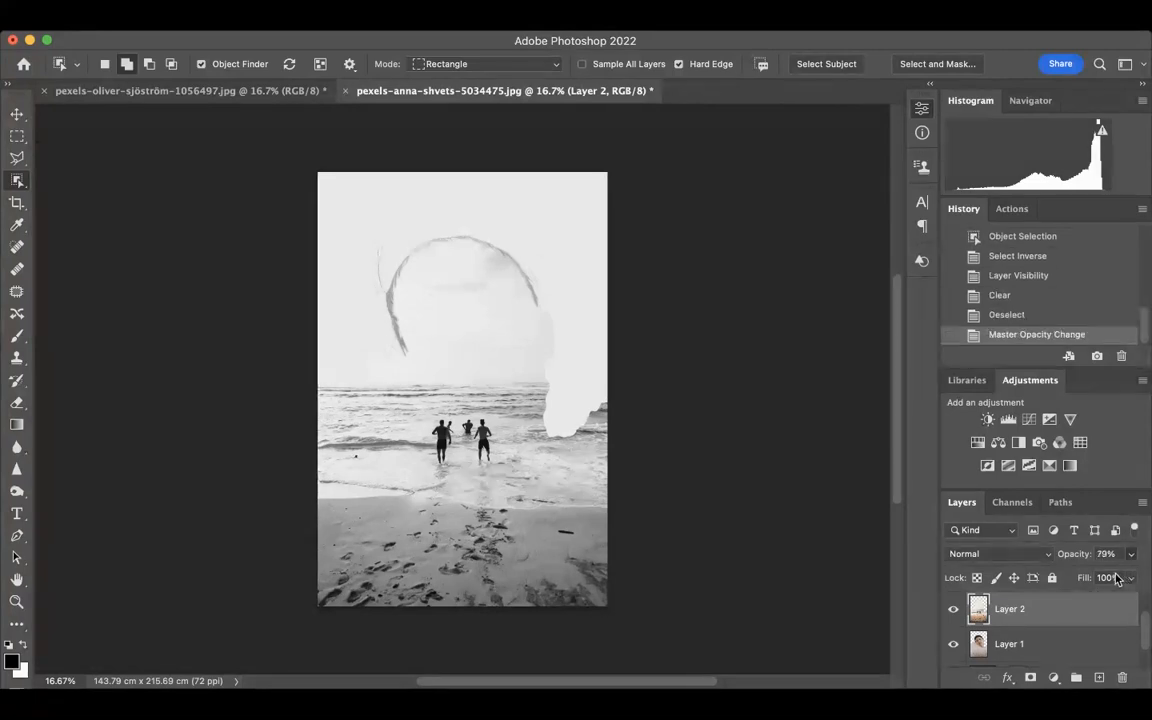
key("6")
key("5")
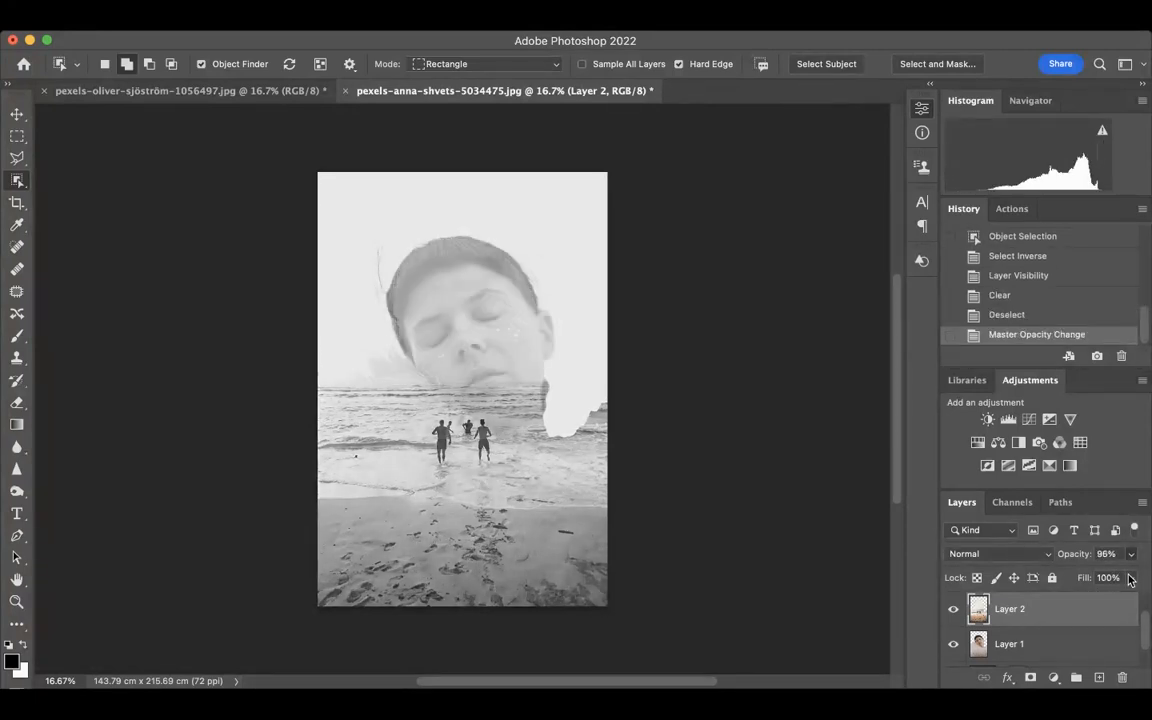
key("1")
key("0")
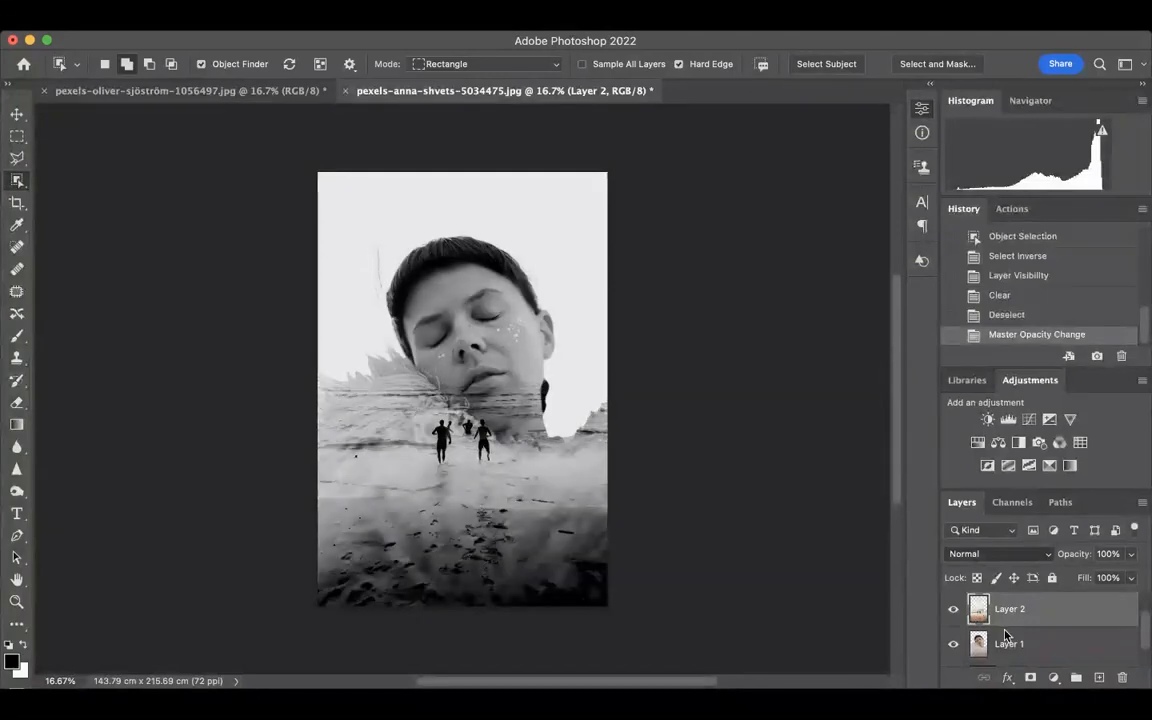
key("1")
key("0")
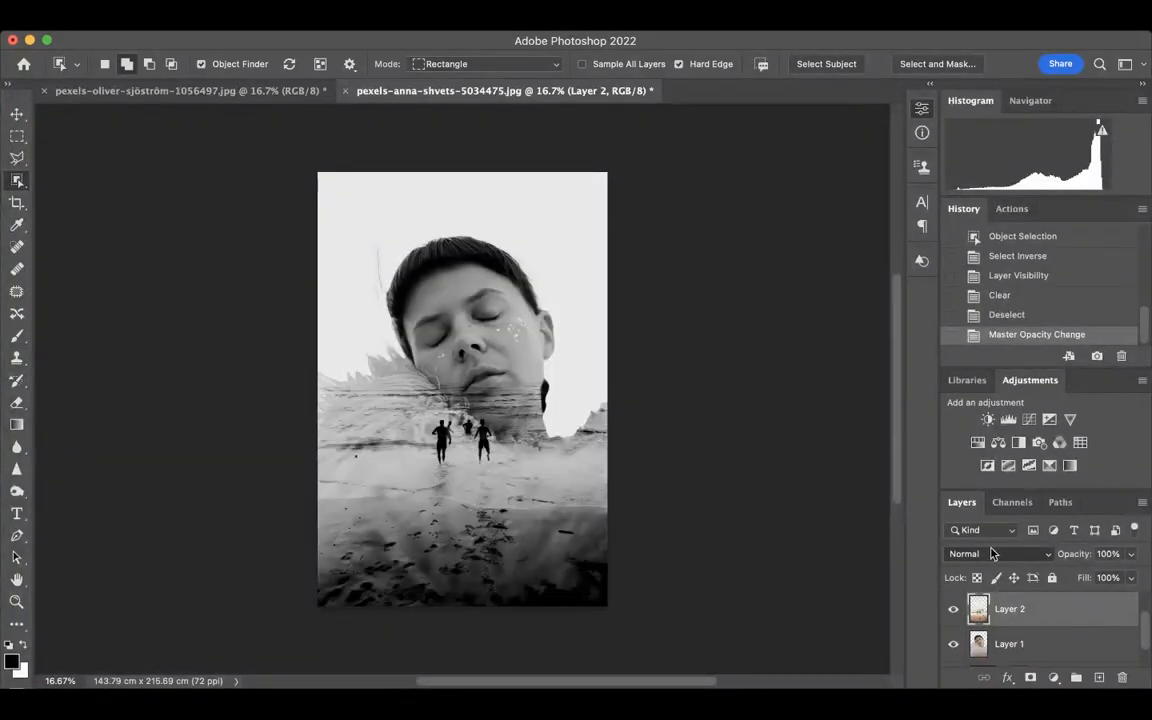
Step: Add a mask to Layer 2 and paint black with a soft 1100 px brush over the woman's face and the coat's sides
left_click(1030, 677)
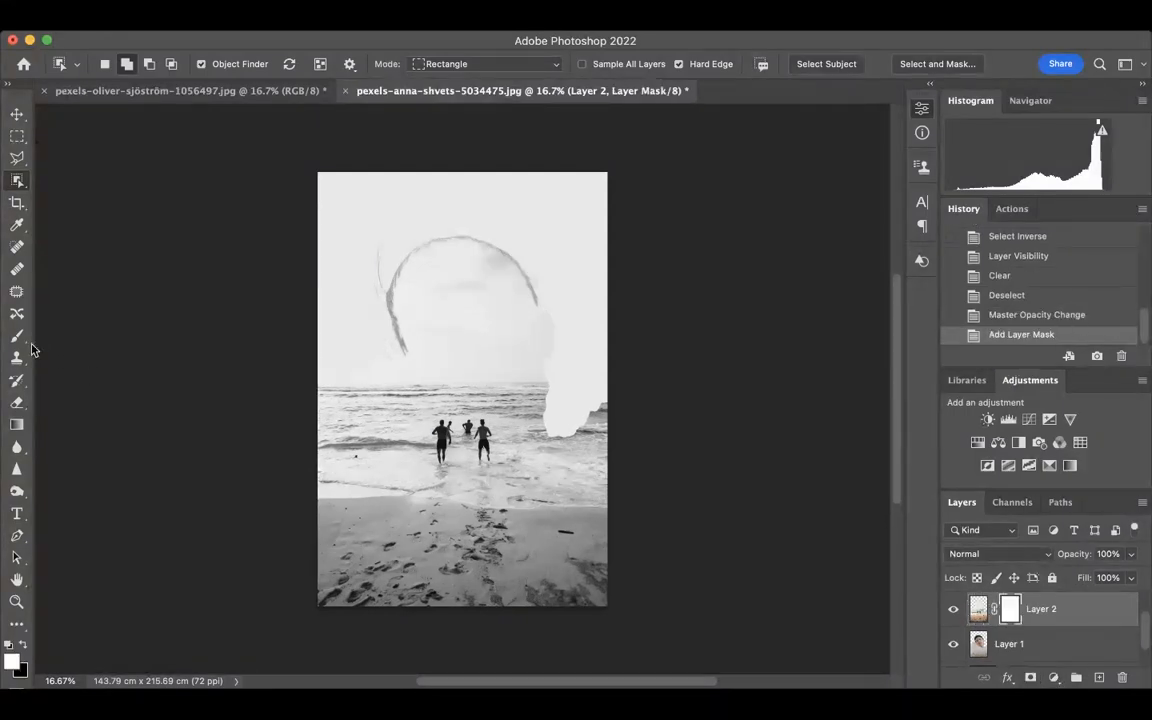
key("b")
key("x")
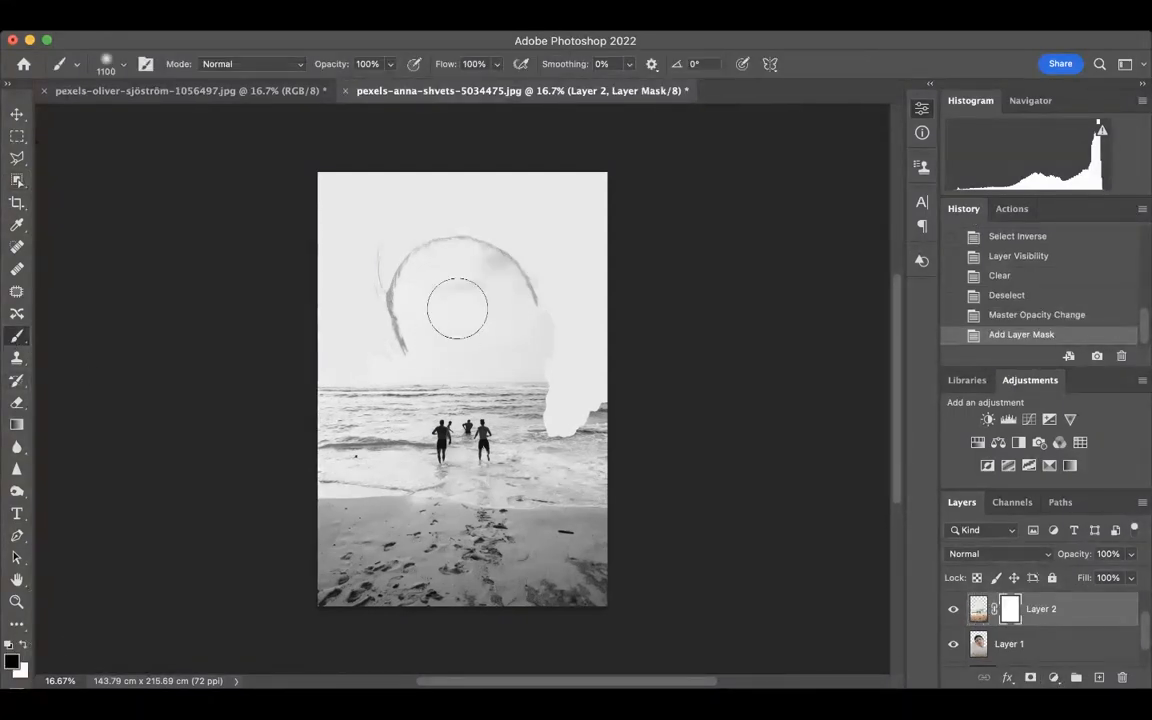
left_click(430, 332)
mouse_move(432, 333)
left_mouse_down()
mouse_move(410, 245)
mouse_move(465, 250)
mouse_move(475, 305)
mouse_move(381, 380)
mouse_move(325, 372)
mouse_move(300, 462)
left_mouse_up()
mouse_move(548, 403)
left_mouse_down()
mouse_move(632, 429)
mouse_move(602, 509)
mouse_move(597, 435)
mouse_move(613, 532)
mouse_move(490, 545)
left_mouse_up()
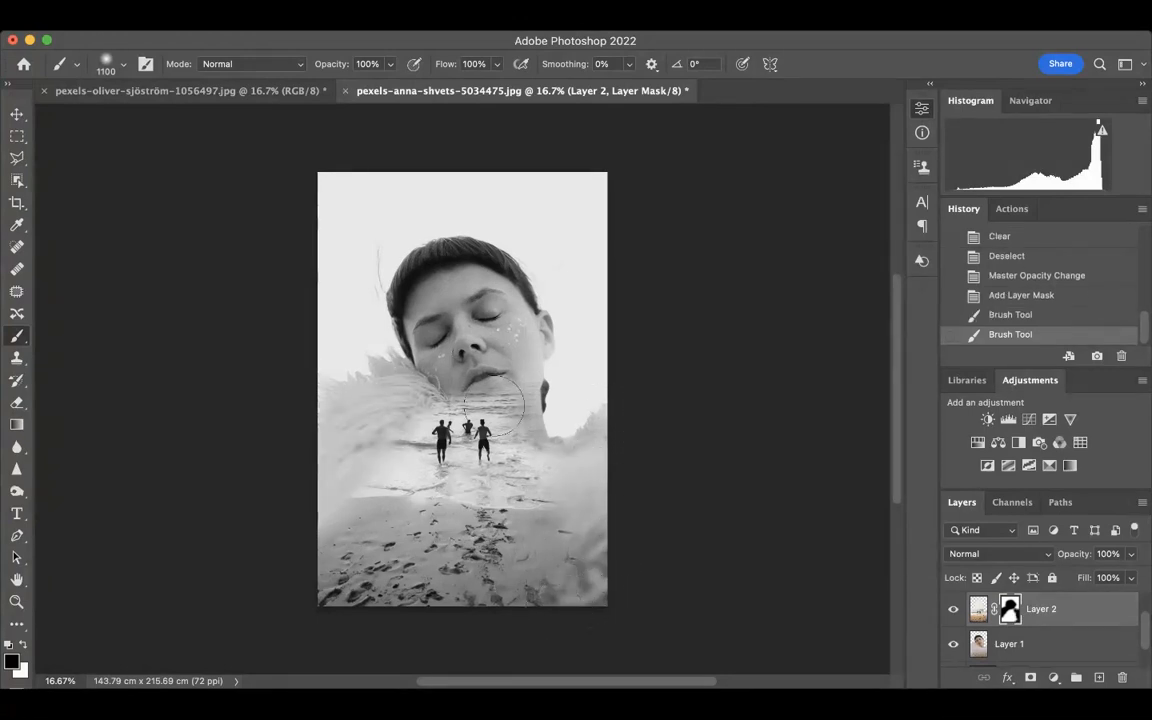